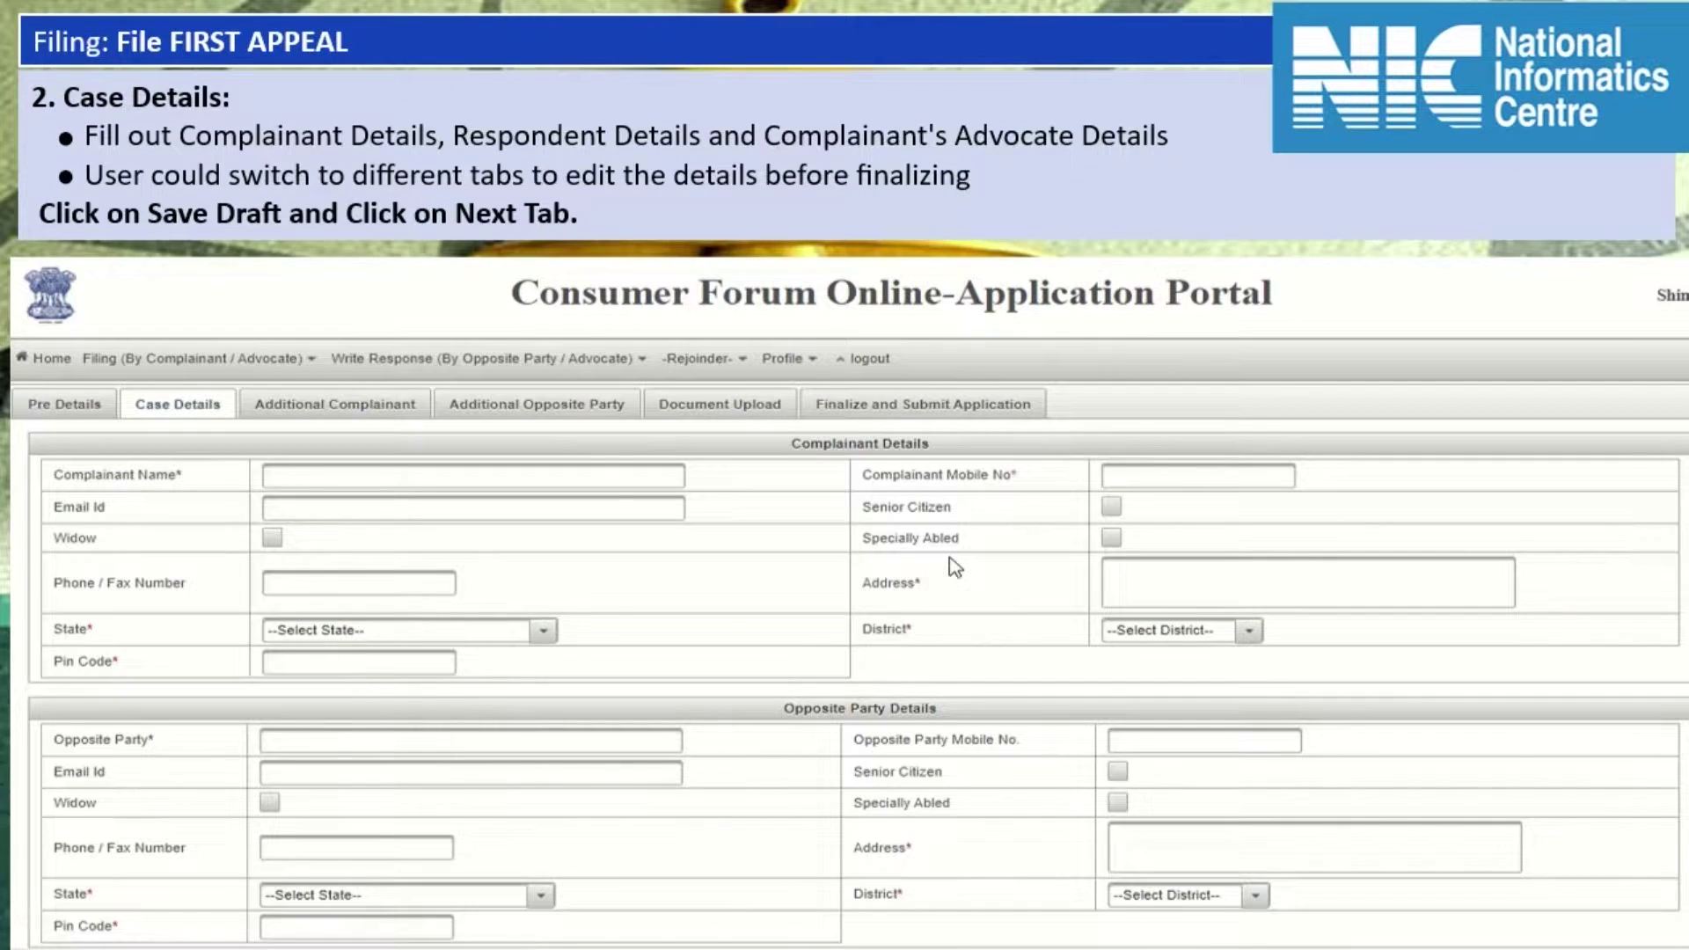
Scroll through the blank Case Details form and back up, selecting the Complainant Details heading.
{"action": "scroll", "coordinate": [956, 567], "scroll_direction": "down", "scroll_amount": 1}
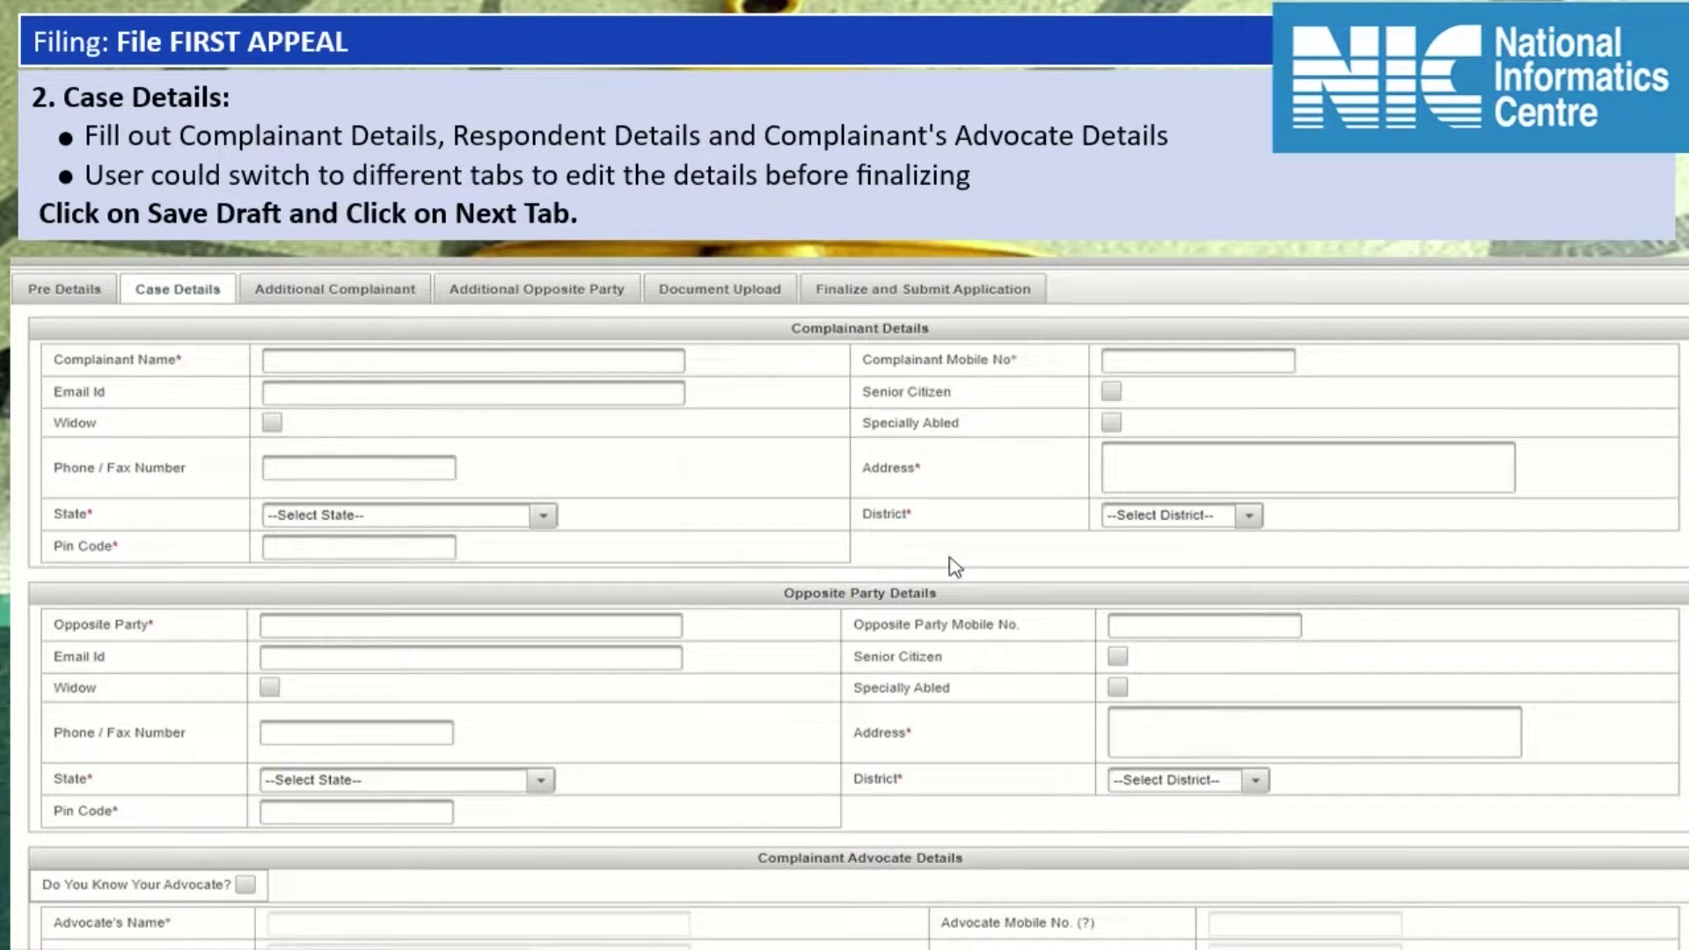
{"action": "scroll", "coordinate": [955, 567], "scroll_direction": "down", "scroll_amount": 2}
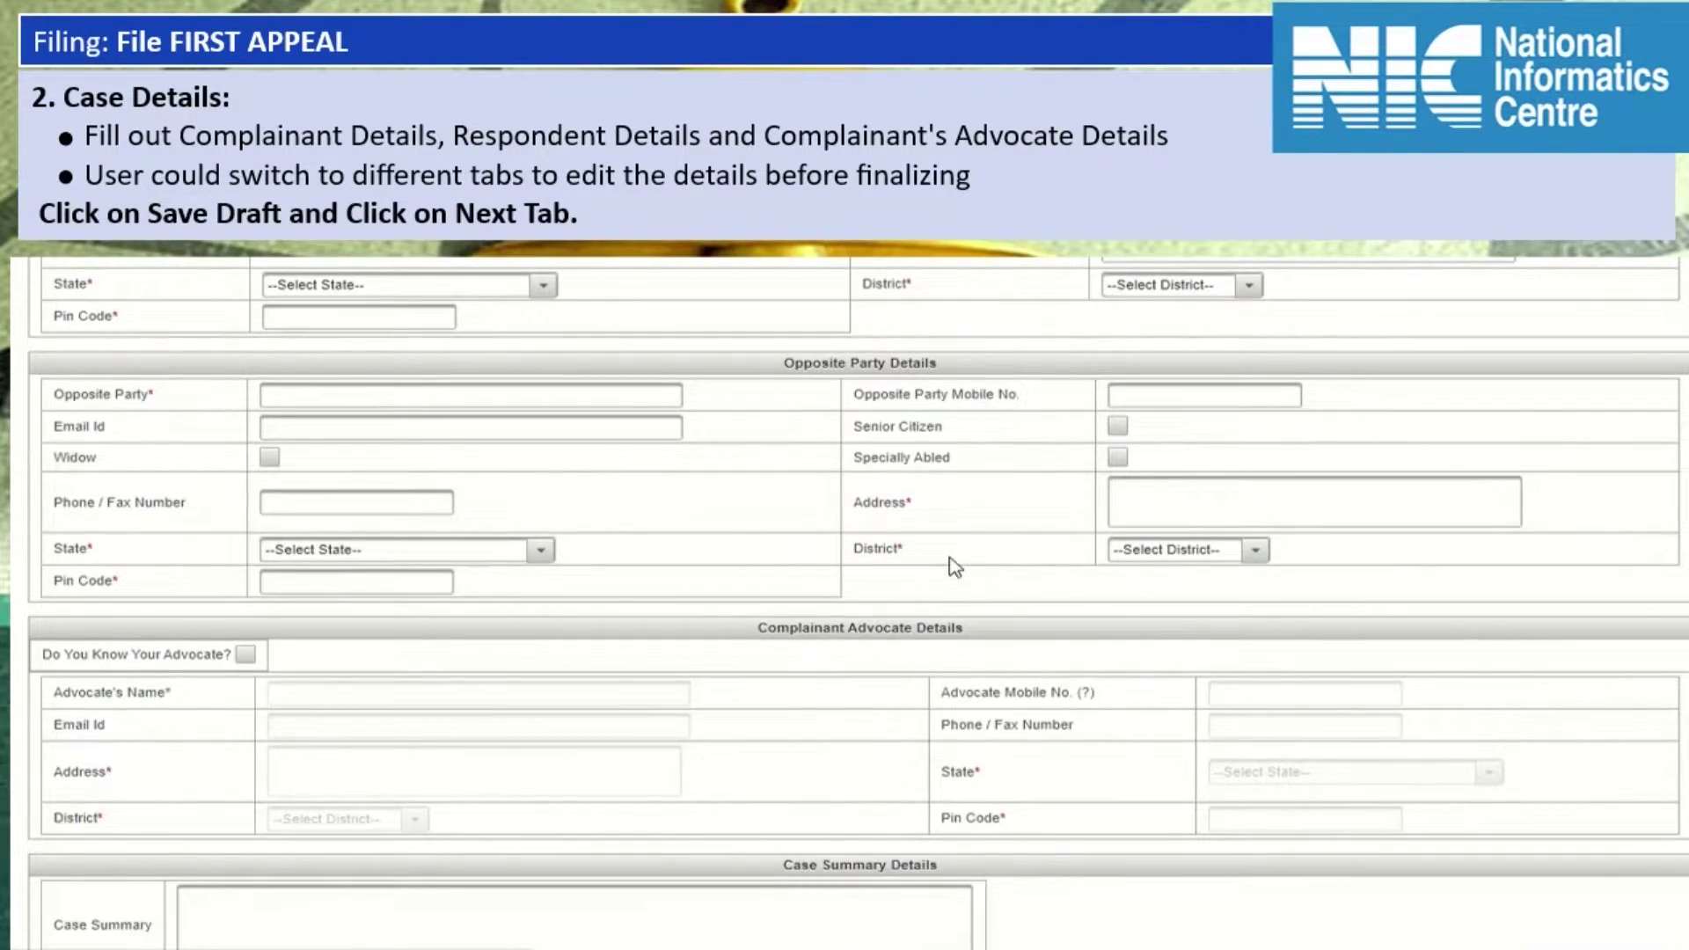
{"action": "scroll", "coordinate": [950, 563], "scroll_direction": "down", "scroll_amount": 1}
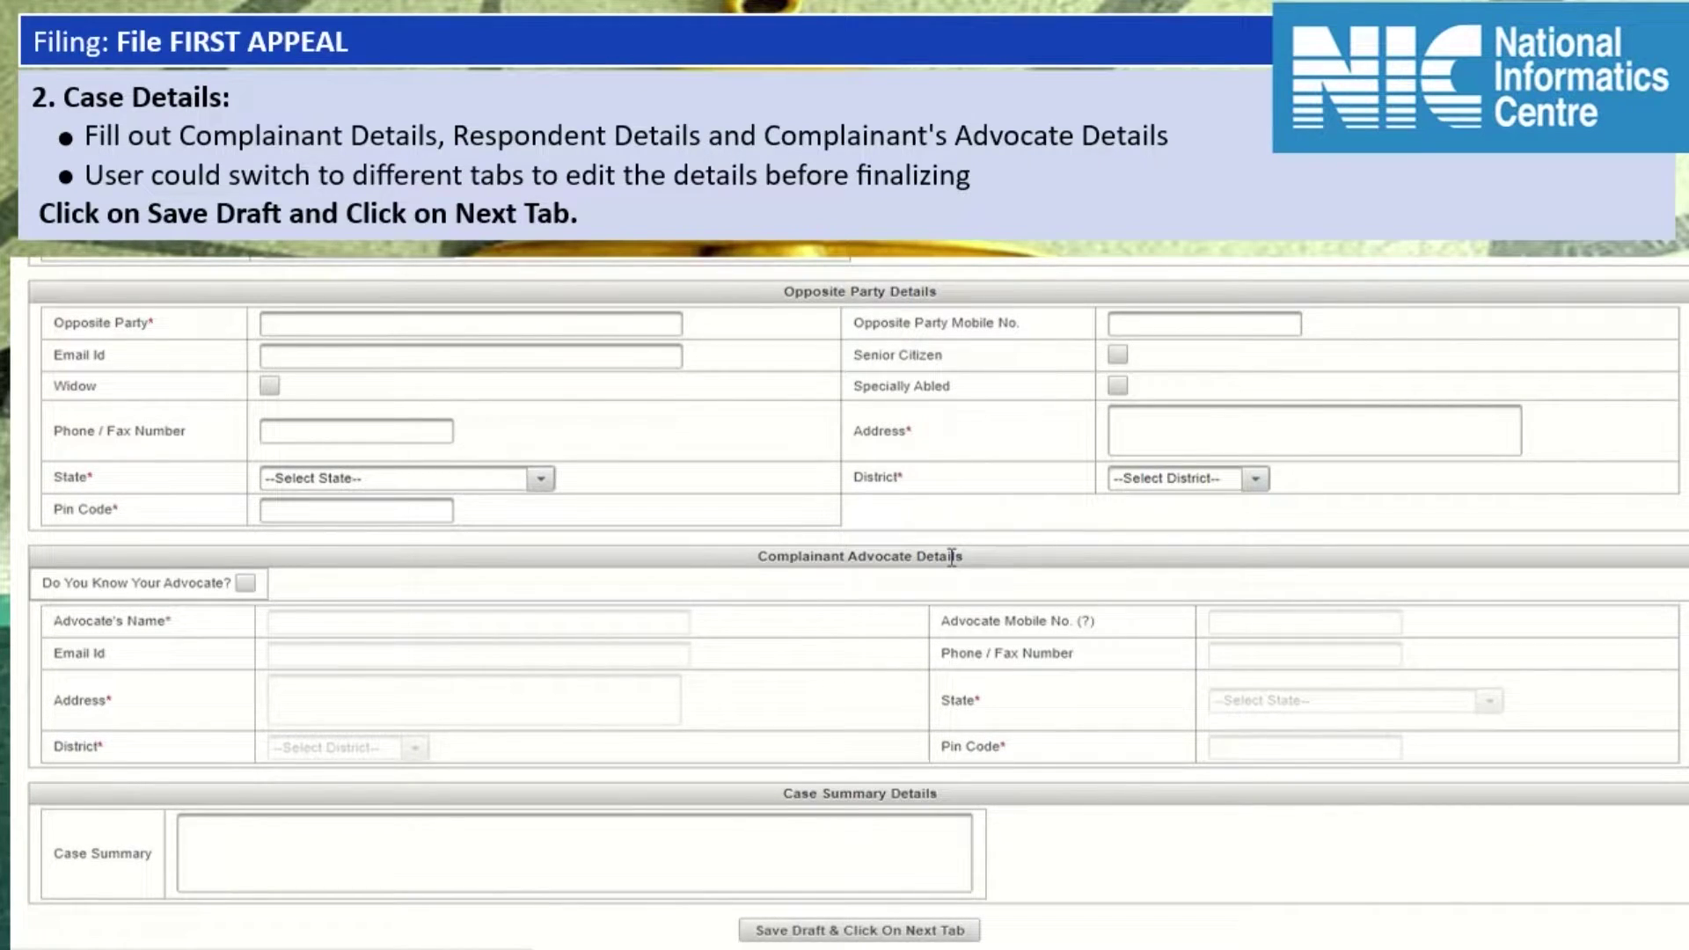
{"action": "scroll", "coordinate": [952, 558], "scroll_direction": "up", "scroll_amount": 3}
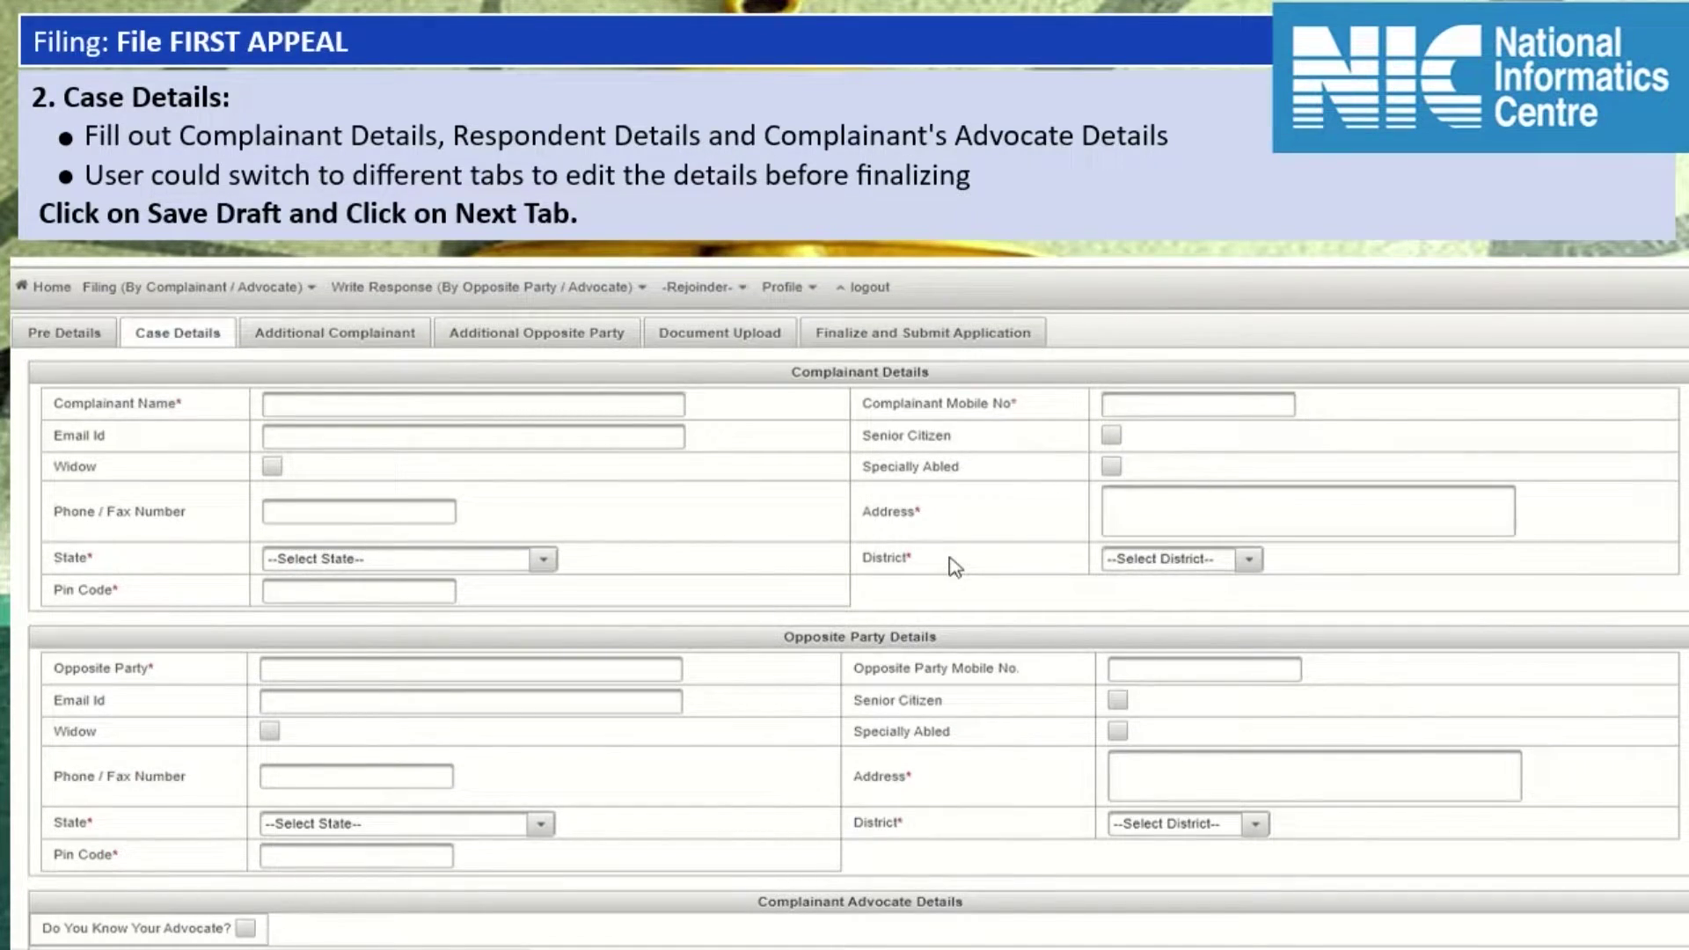
{"action": "scroll", "coordinate": [955, 568], "scroll_direction": "up", "scroll_amount": 1}
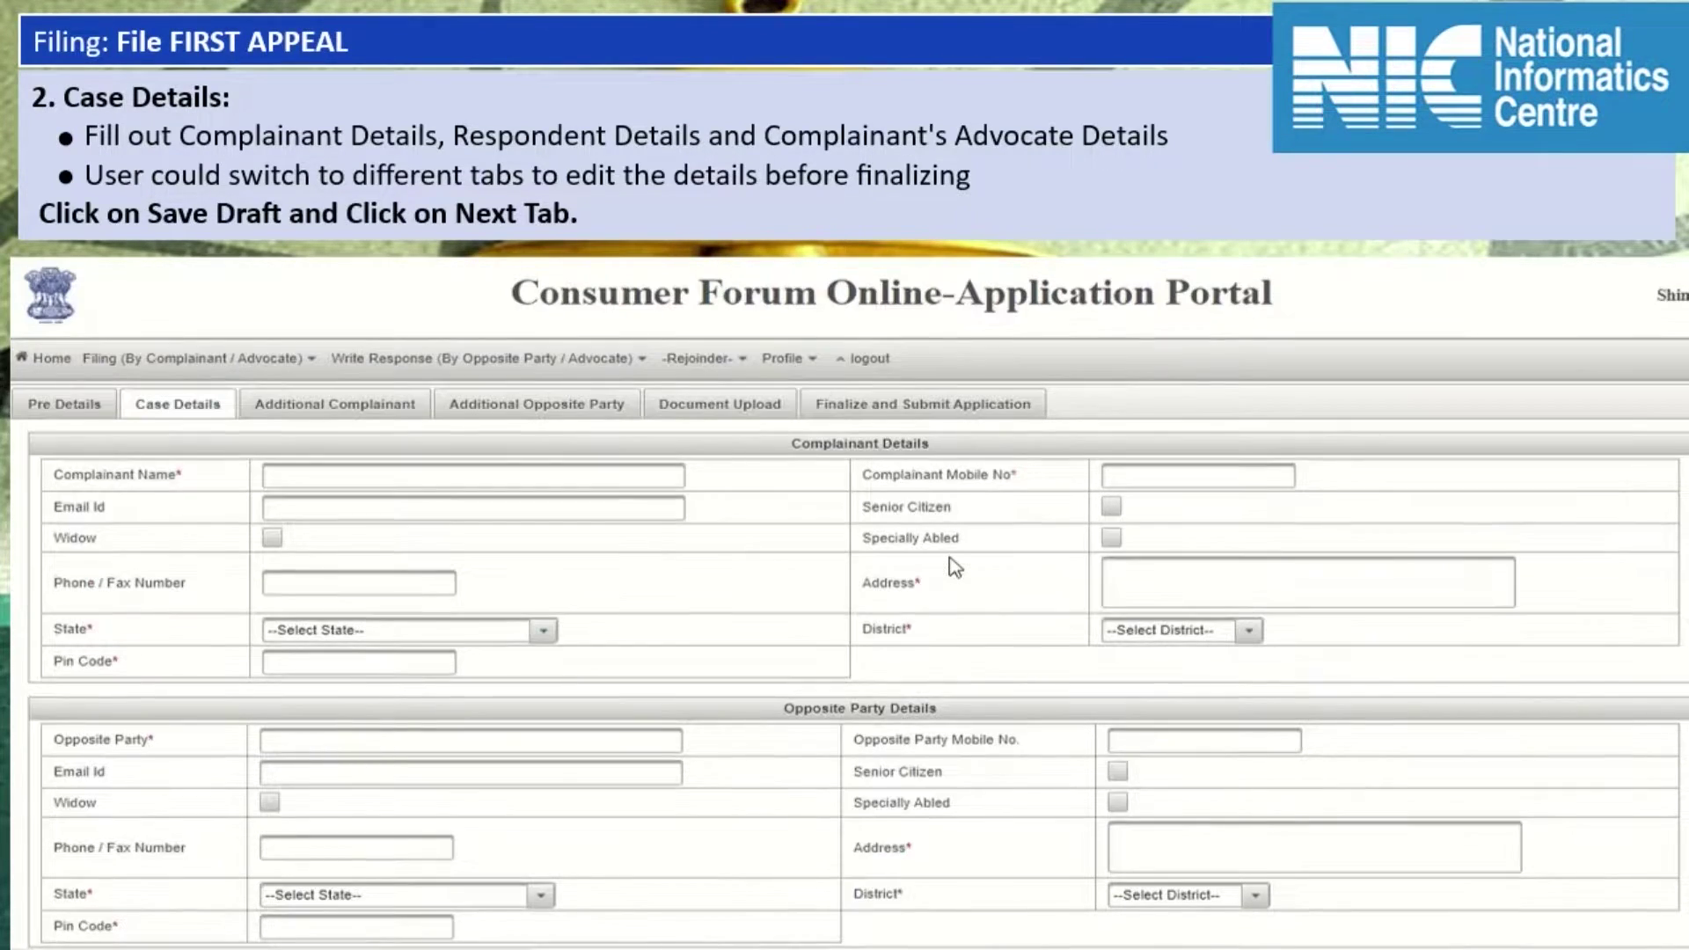
{"action": "triple_click", "coordinate": [861, 444]}
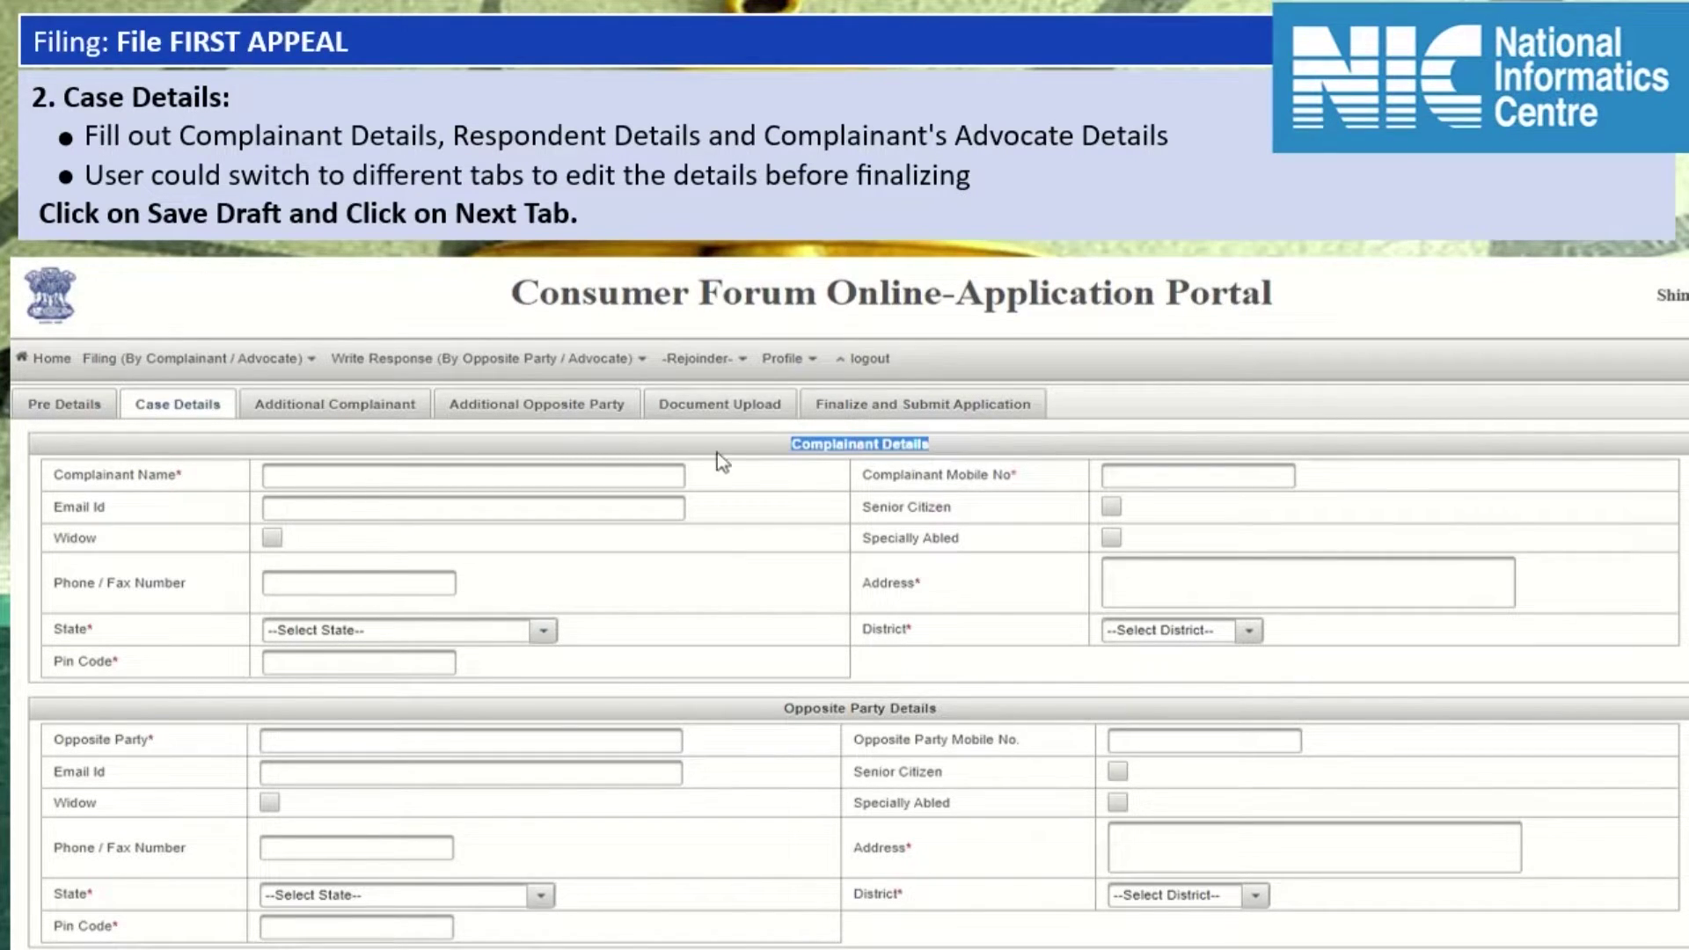
Enter the complainant's name, mobile number, e-mail address and street address.
{"action": "left_click", "coordinate": [535, 476]}
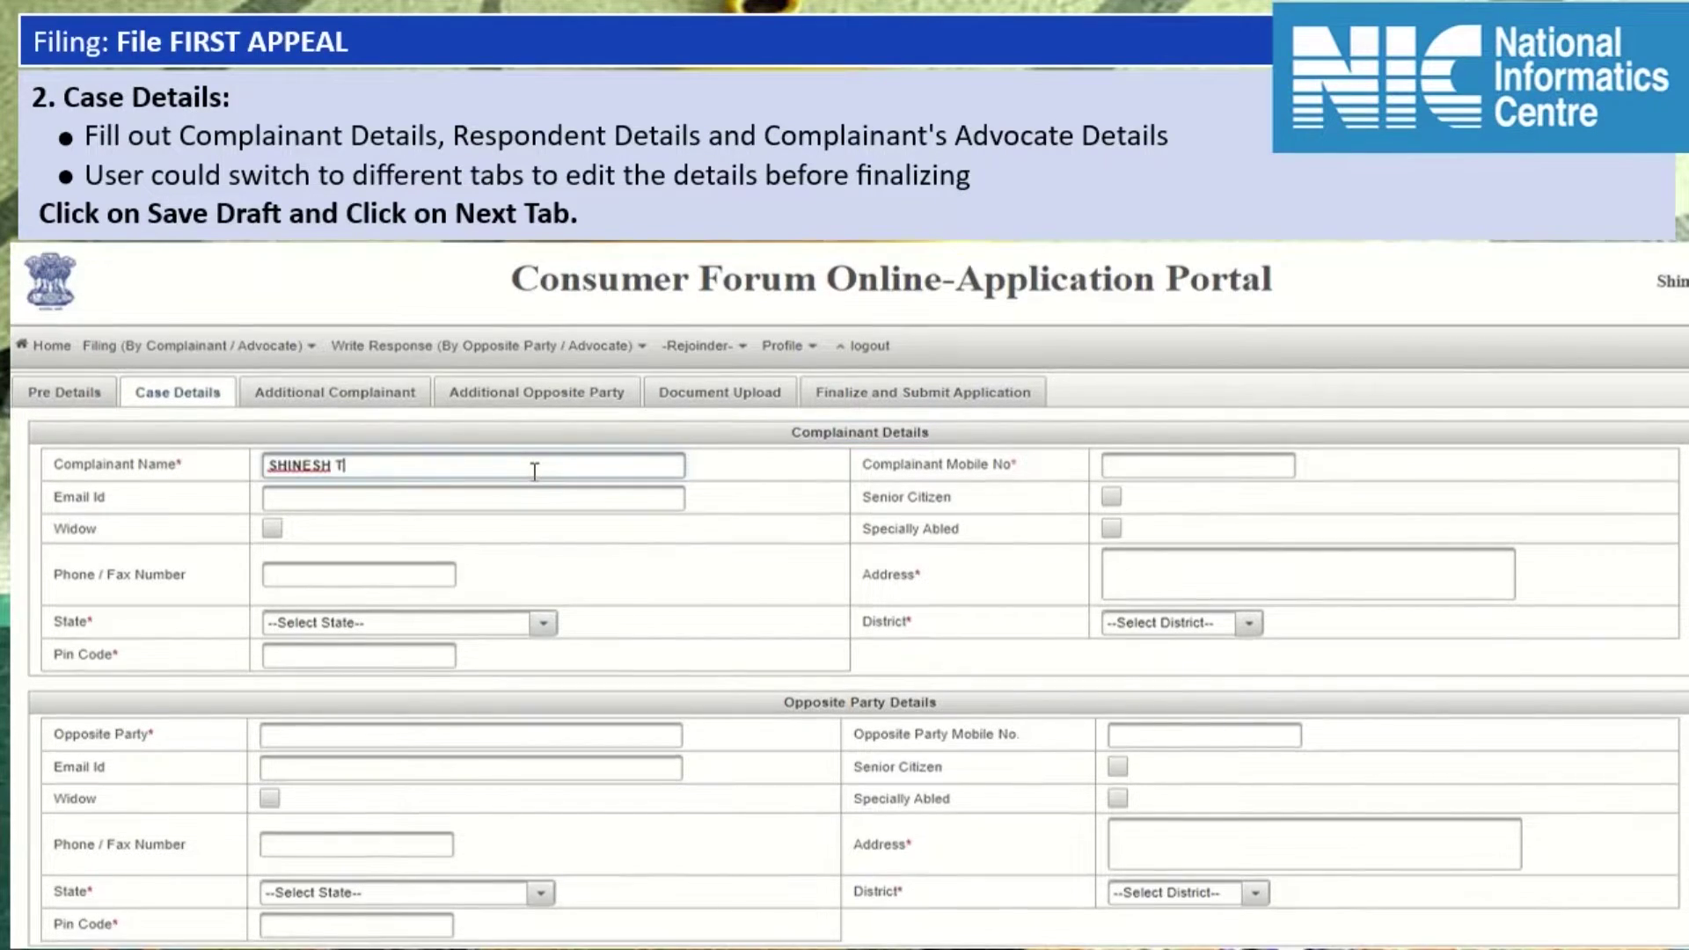
{"action": "key", "text": "Tab"}
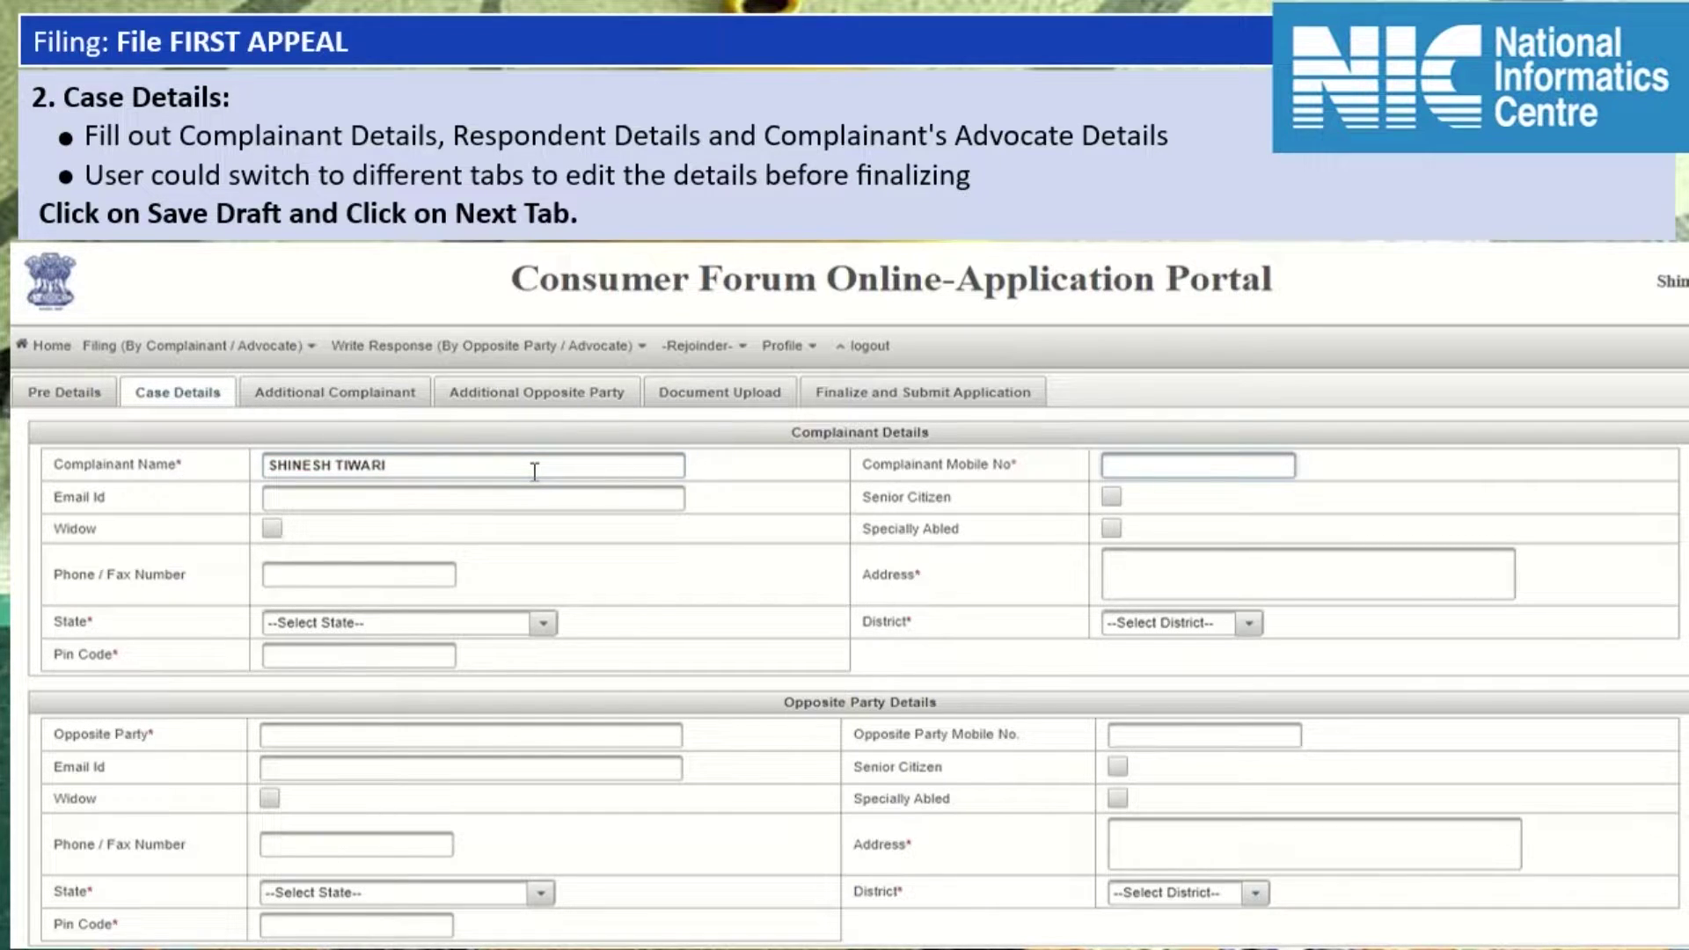
{"action": "type", "text": "9000000000"}
{"action": "key", "text": "Tab"}
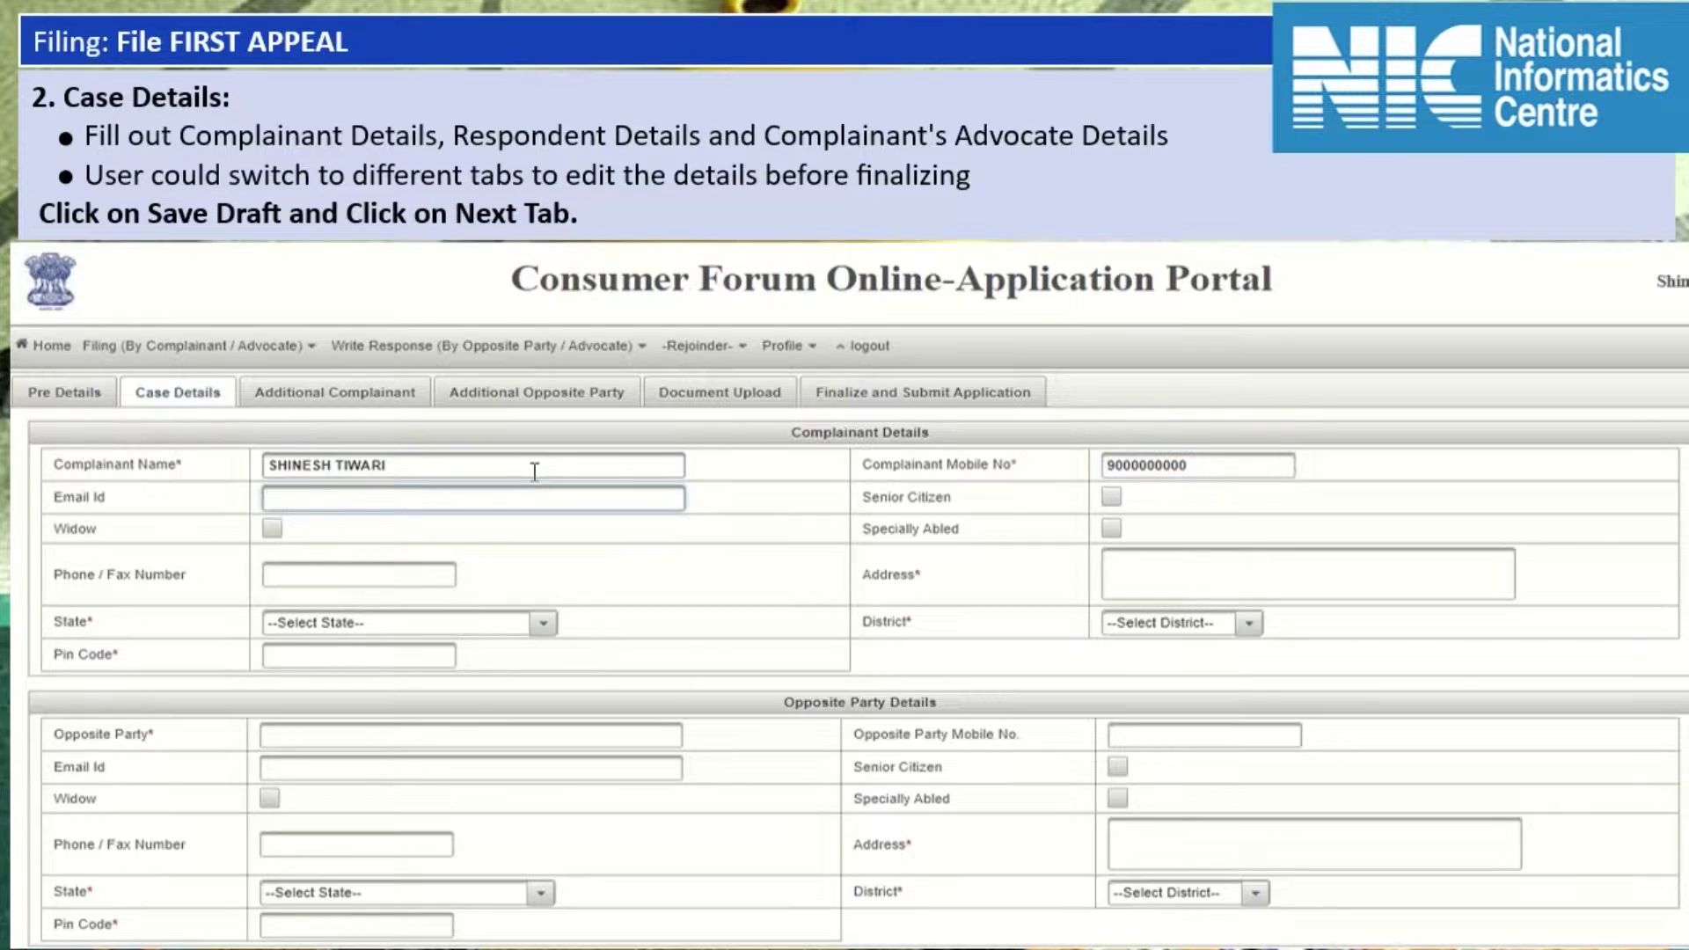
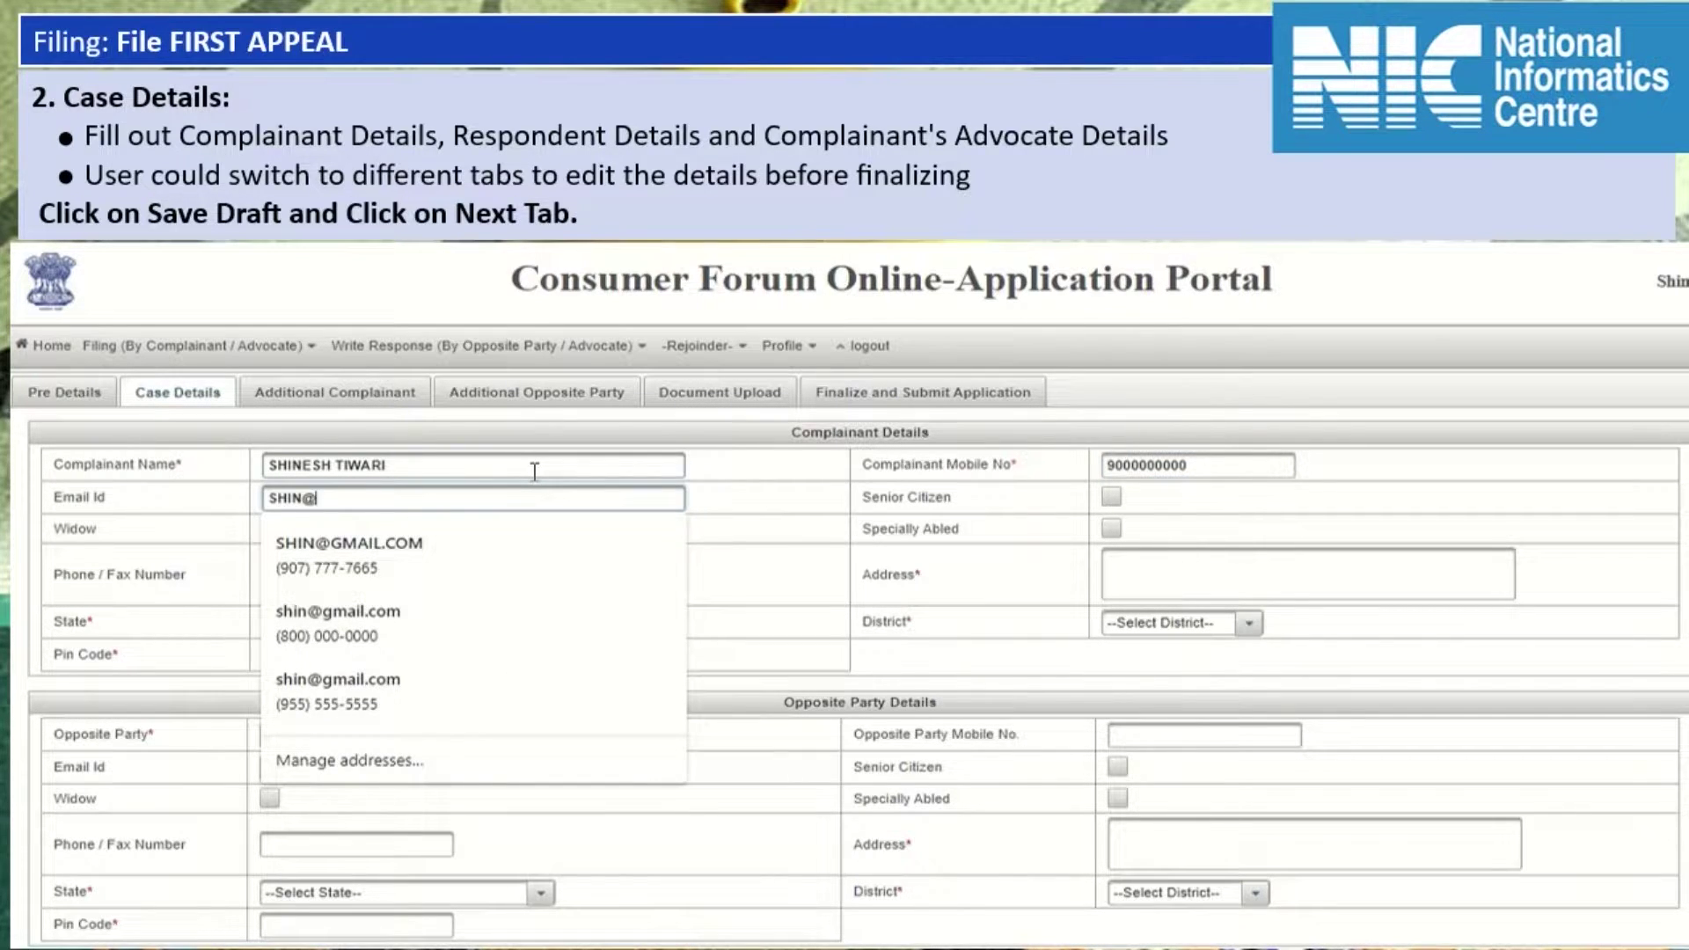
{"action": "key", "text": "Tab"}
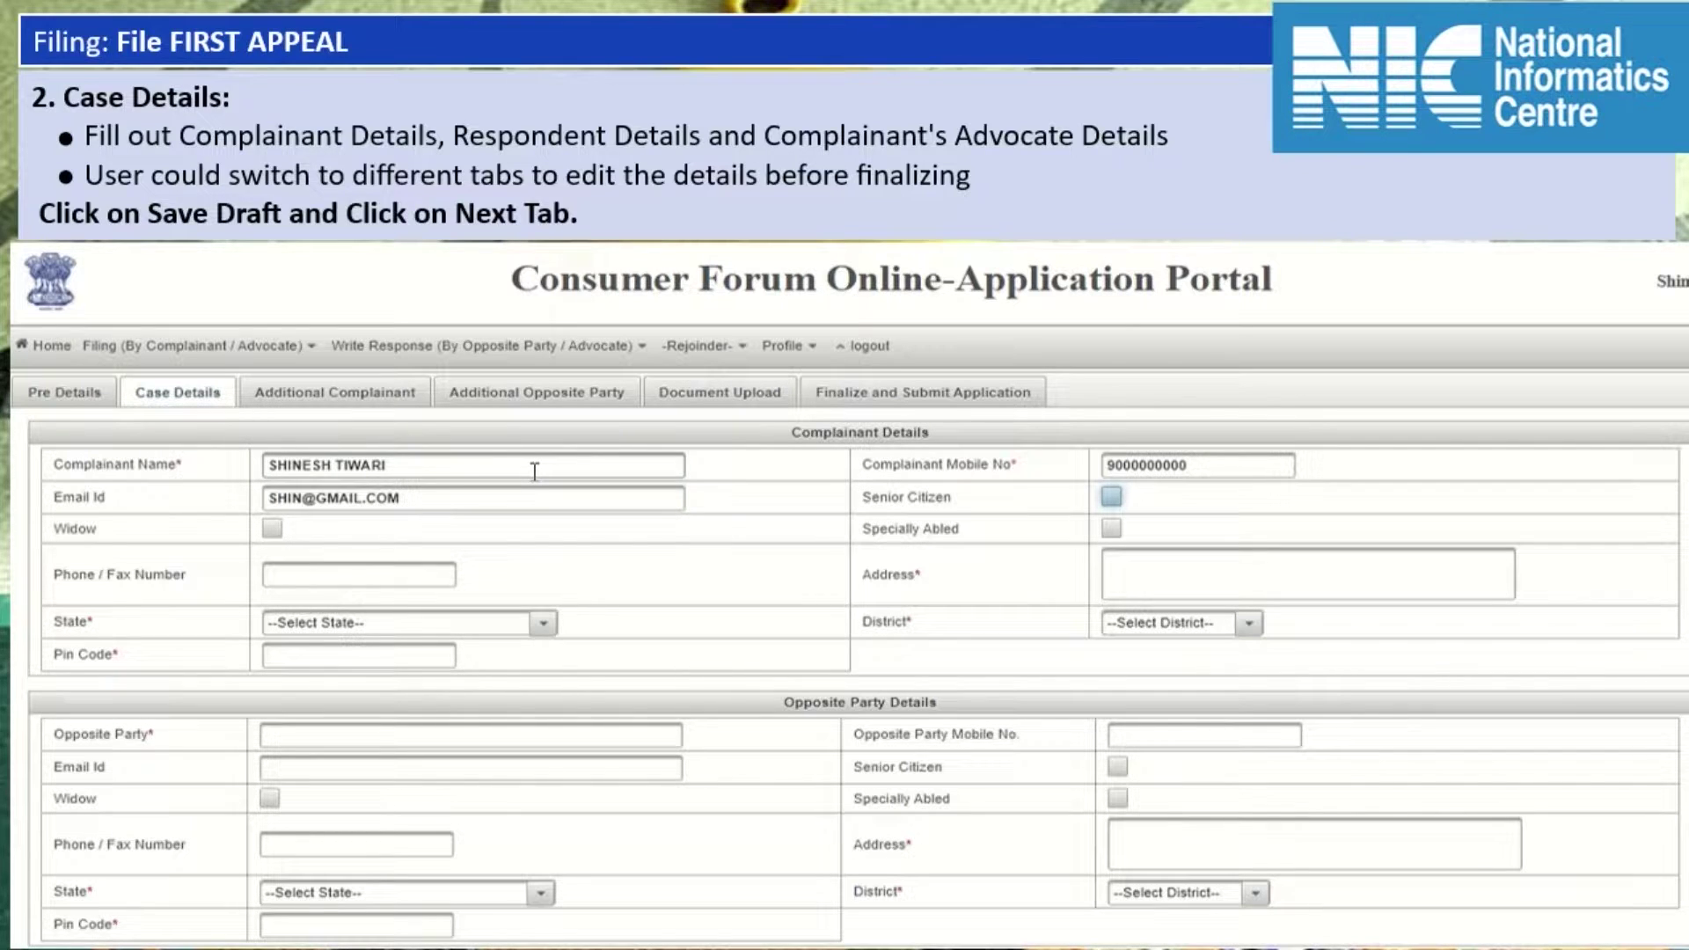
{"action": "key", "text": "Tab"}
{"action": "key", "text": "Tab"}
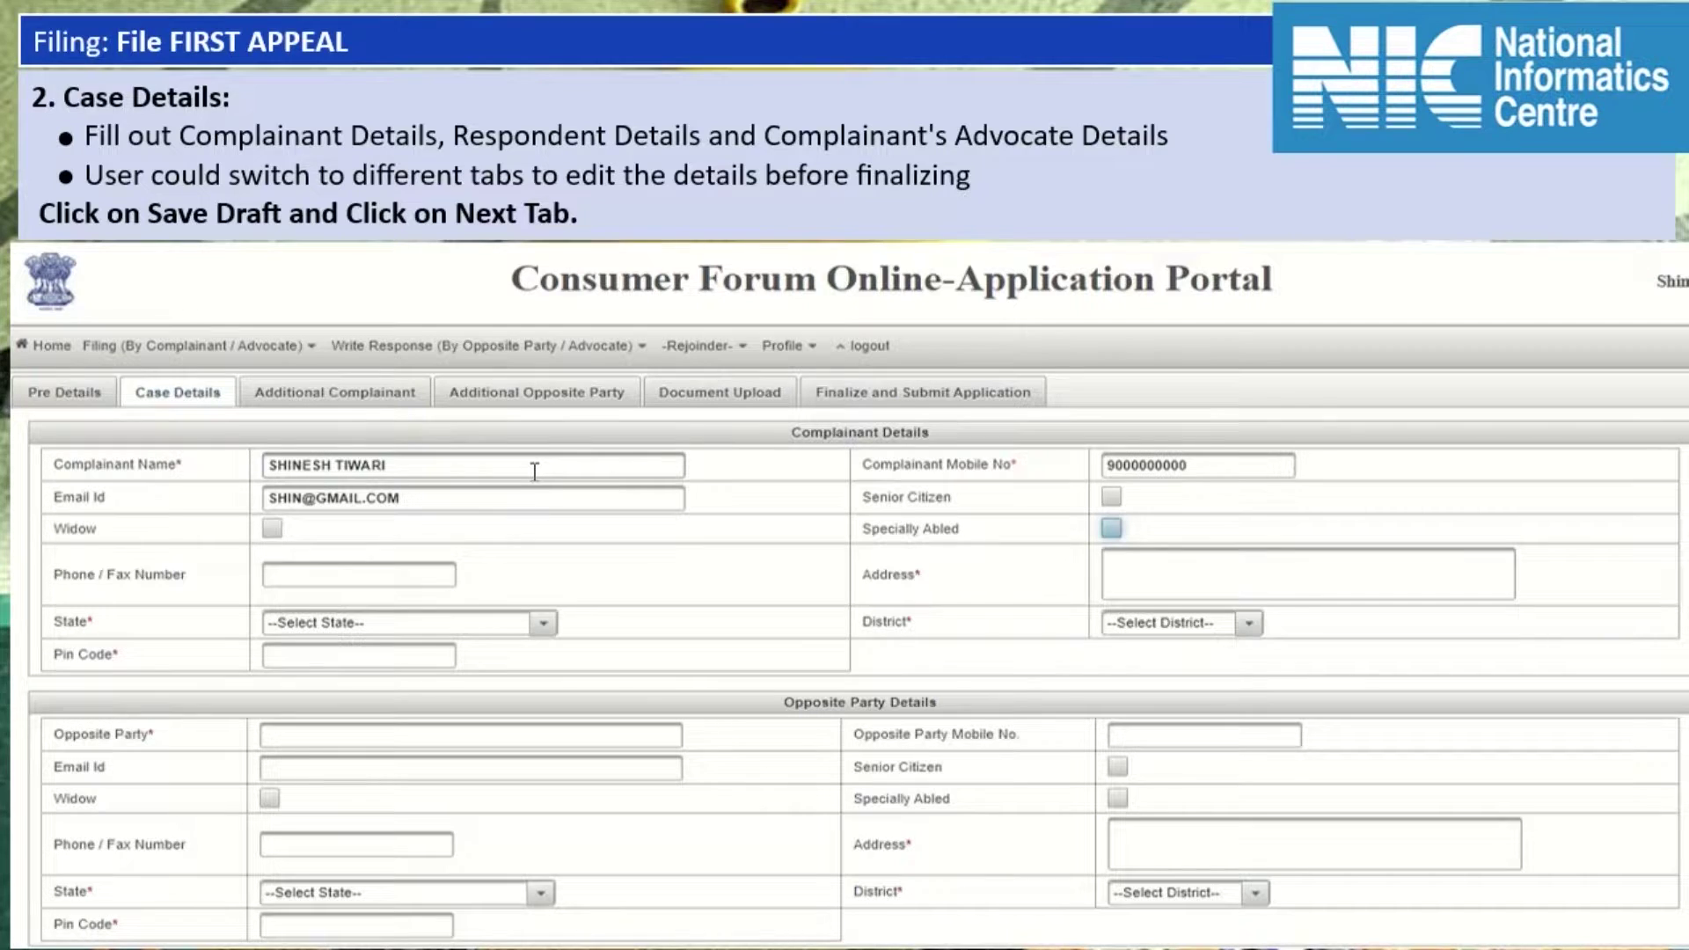
{"action": "key", "text": "Tab"}
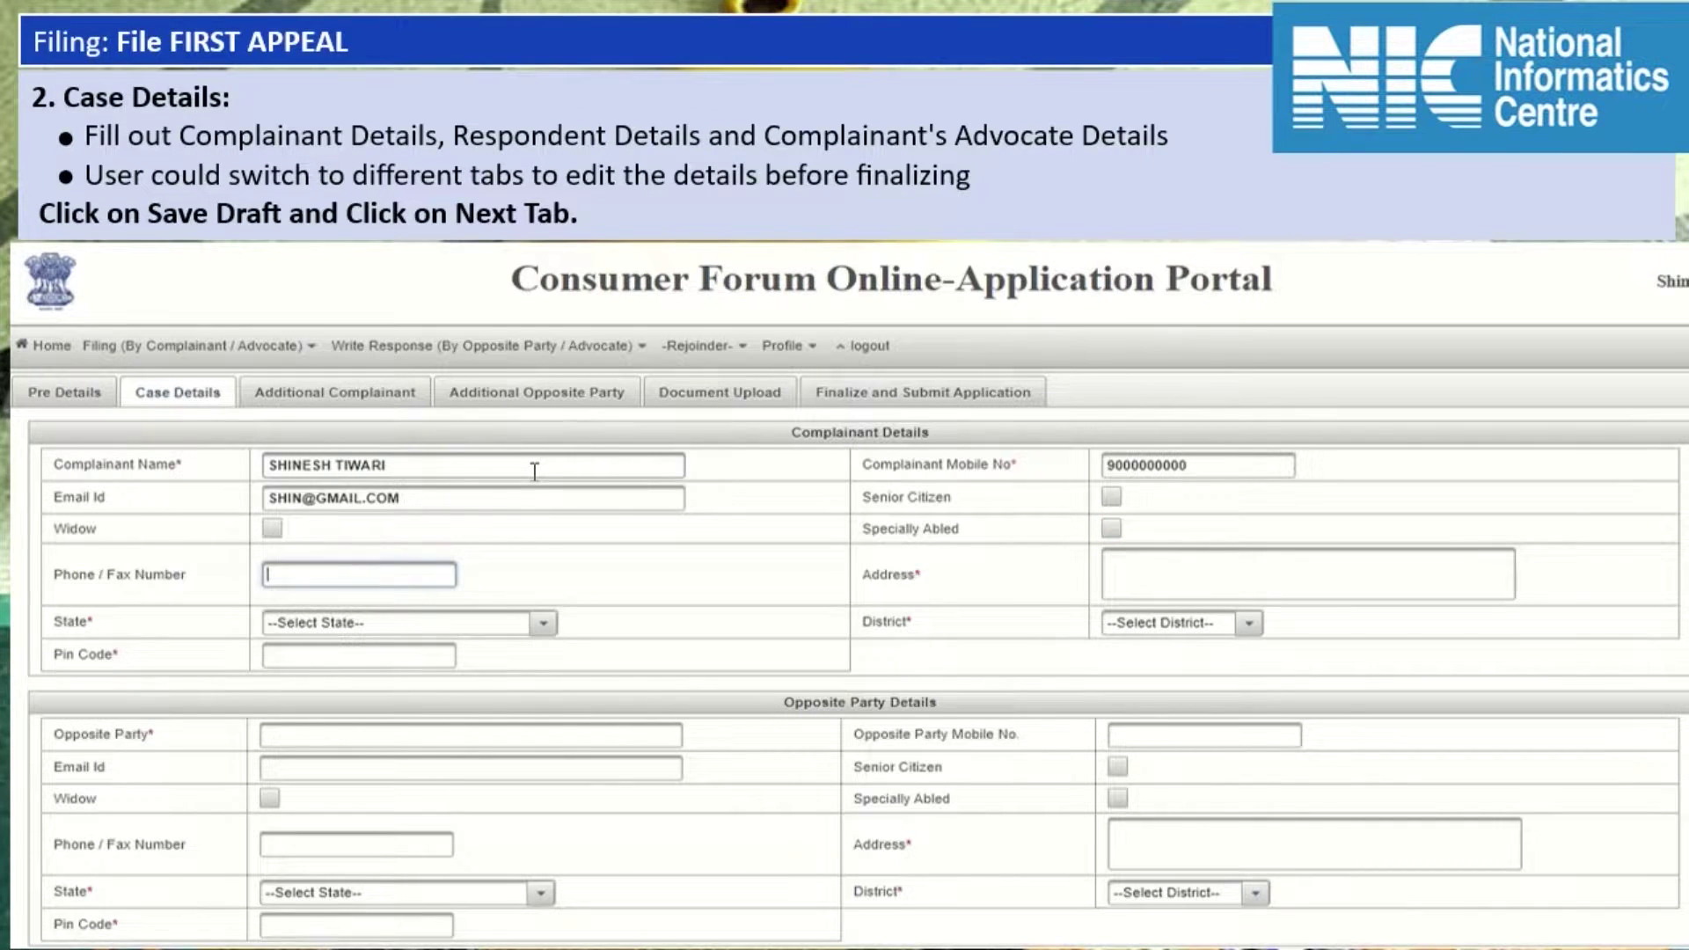
{"action": "key", "text": "Tab"}
{"action": "type", "text": "ADDRESS"}
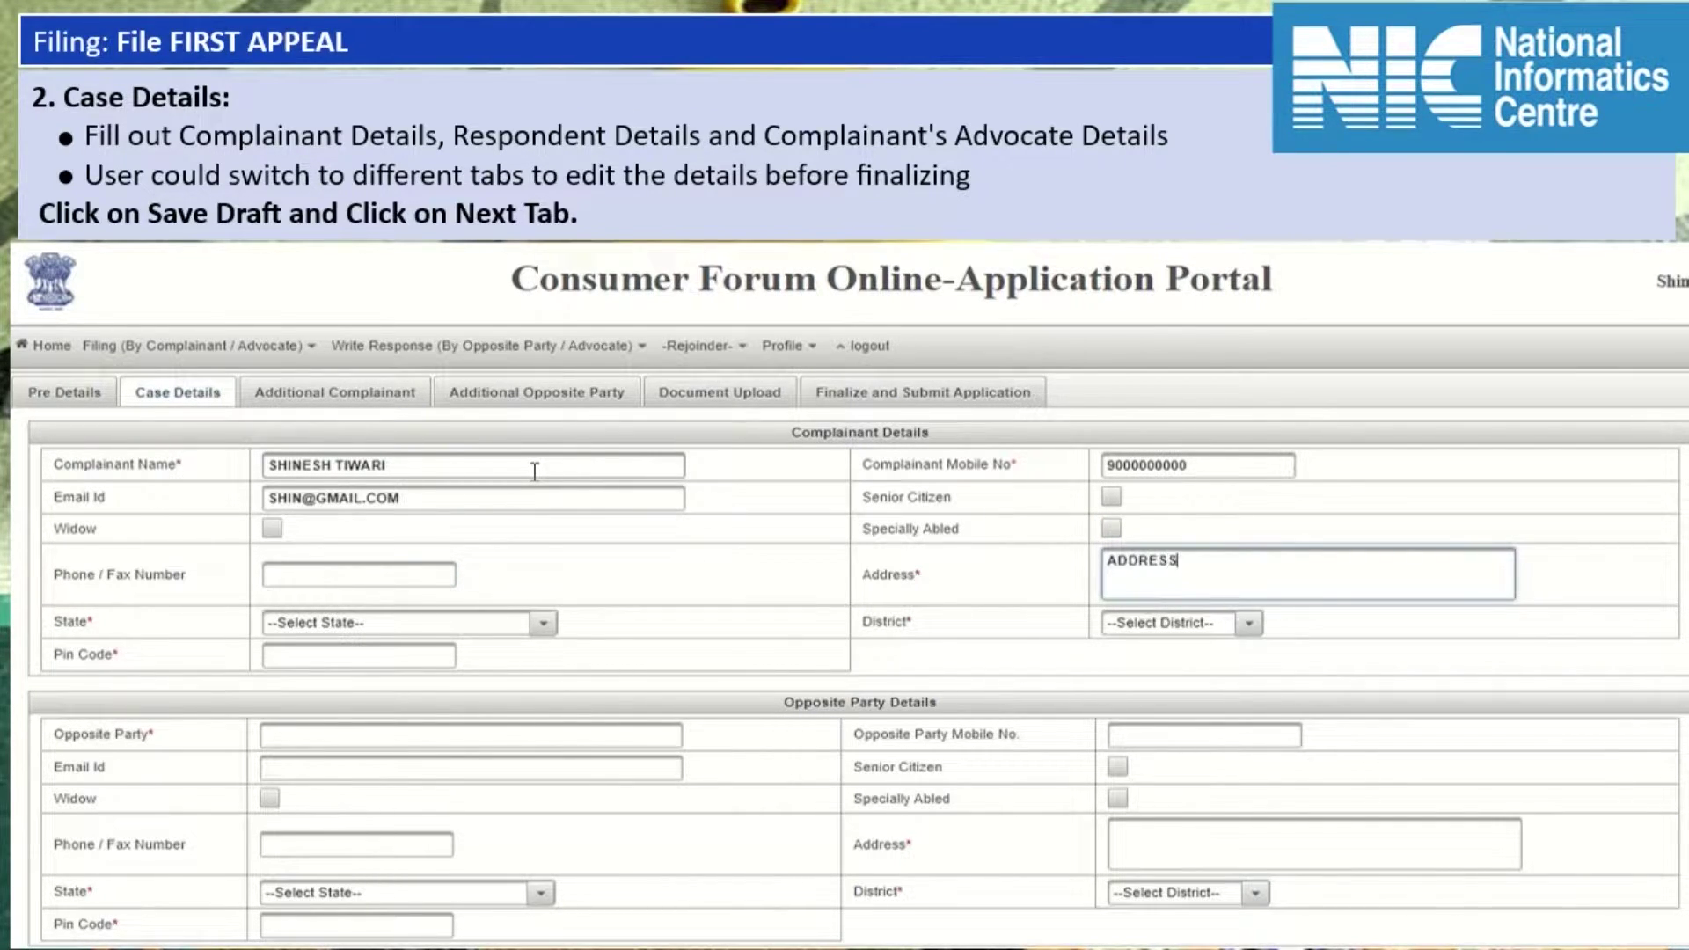
Set the complainant's state to BIHAR, district to BANKA, and enter the pin code.
{"action": "key", "text": "Tab"}
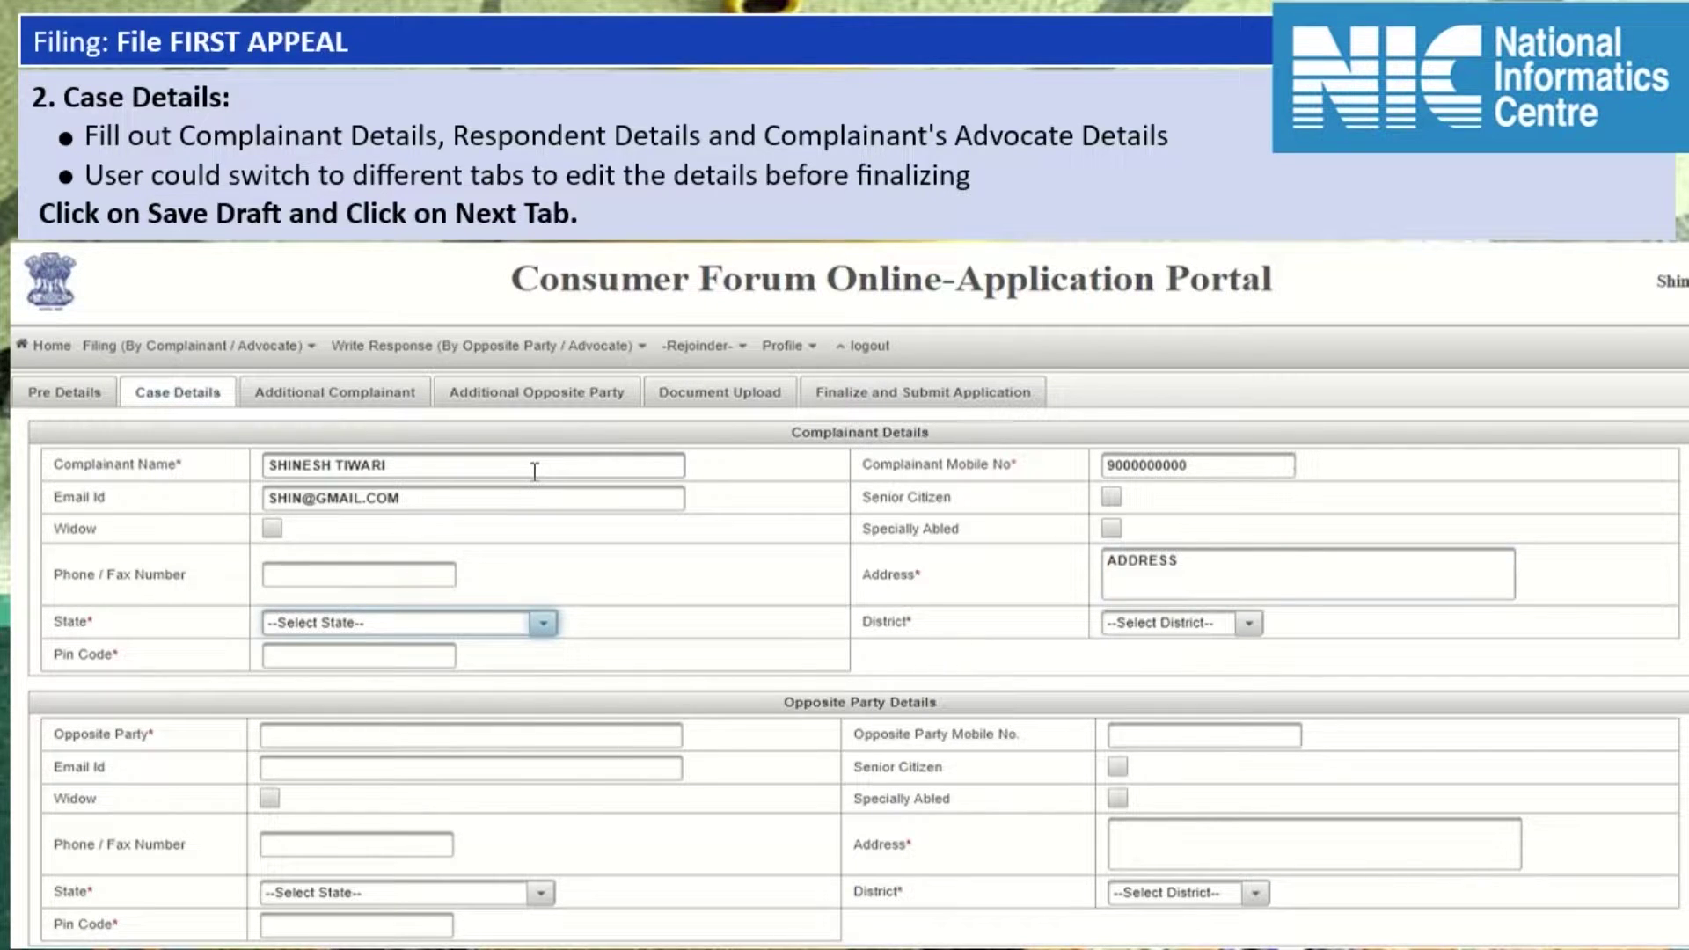
{"action": "key", "text": "alt+Down"}
{"action": "key", "text": "Down"}
{"action": "key", "text": "Down"}
{"action": "key", "text": "Down"}
{"action": "key", "text": "Down"}
{"action": "key", "text": "Down"}
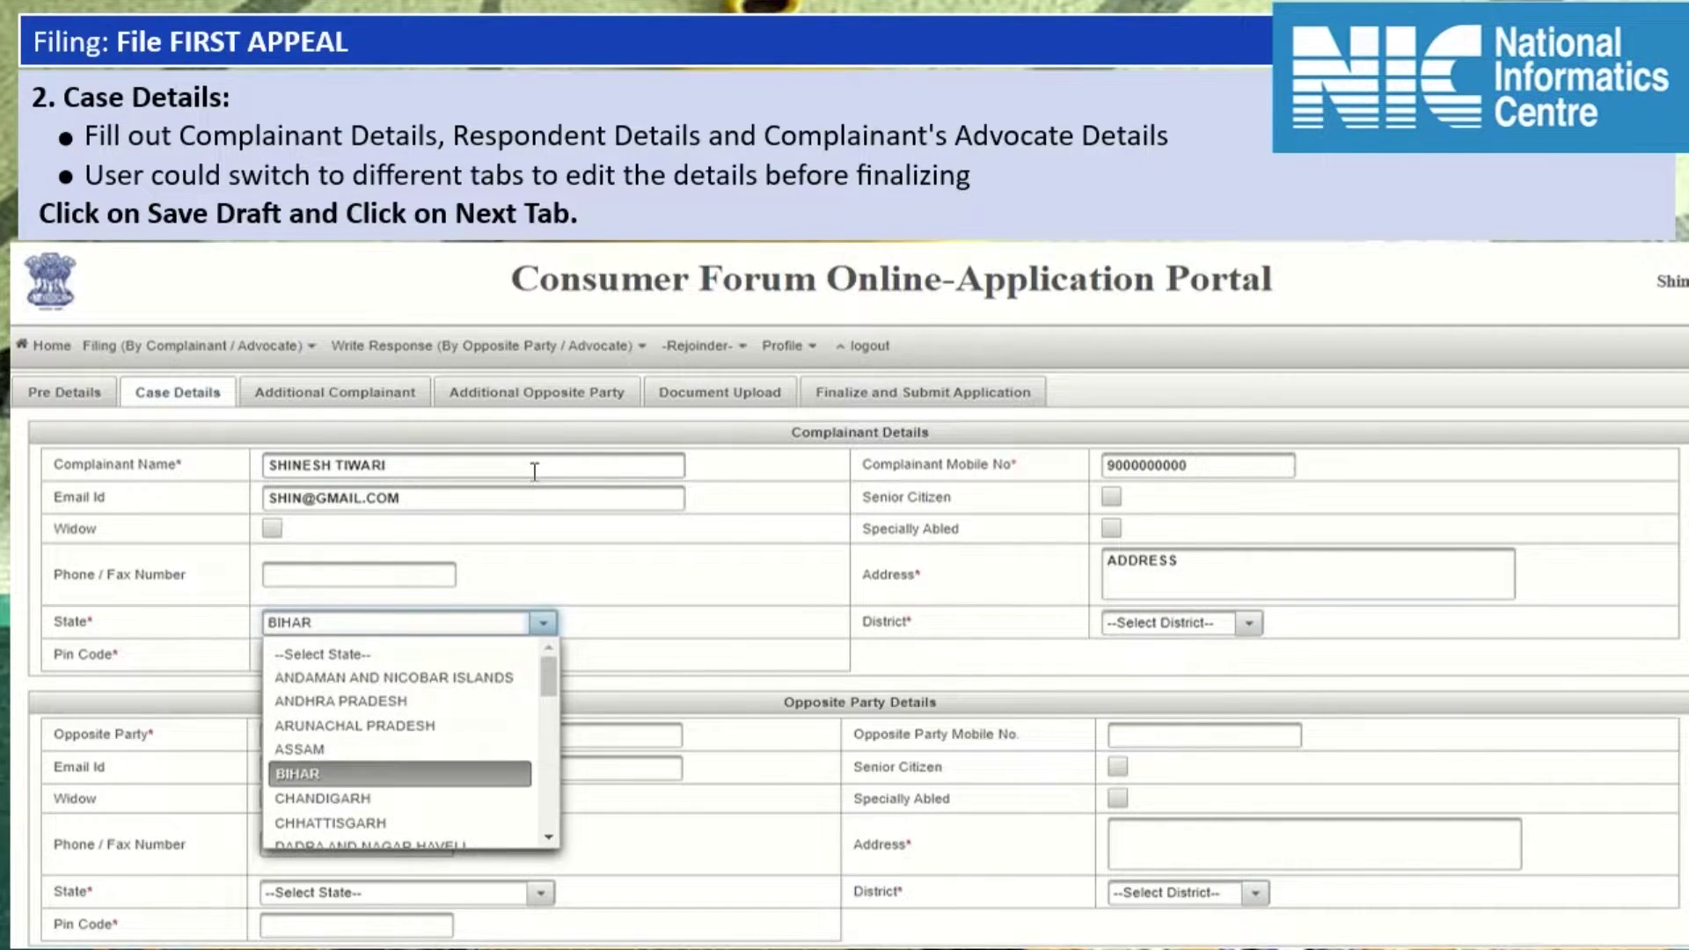
{"action": "key", "text": "Return"}
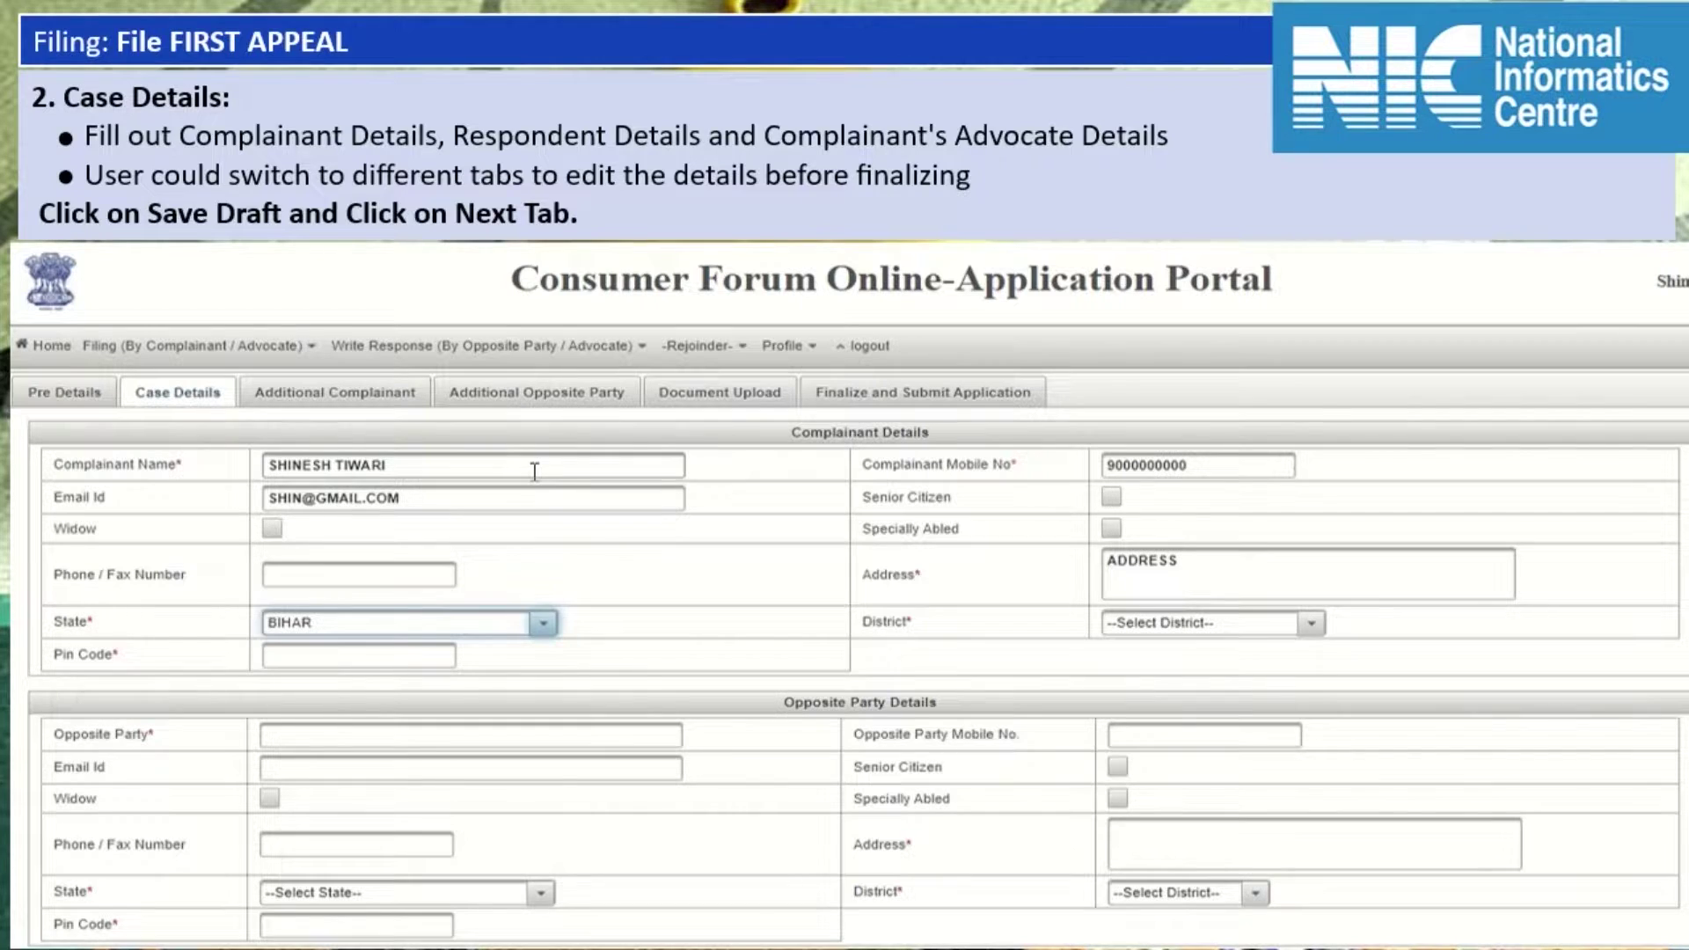
{"action": "key", "text": "Tab"}
{"action": "key", "text": "Down"}
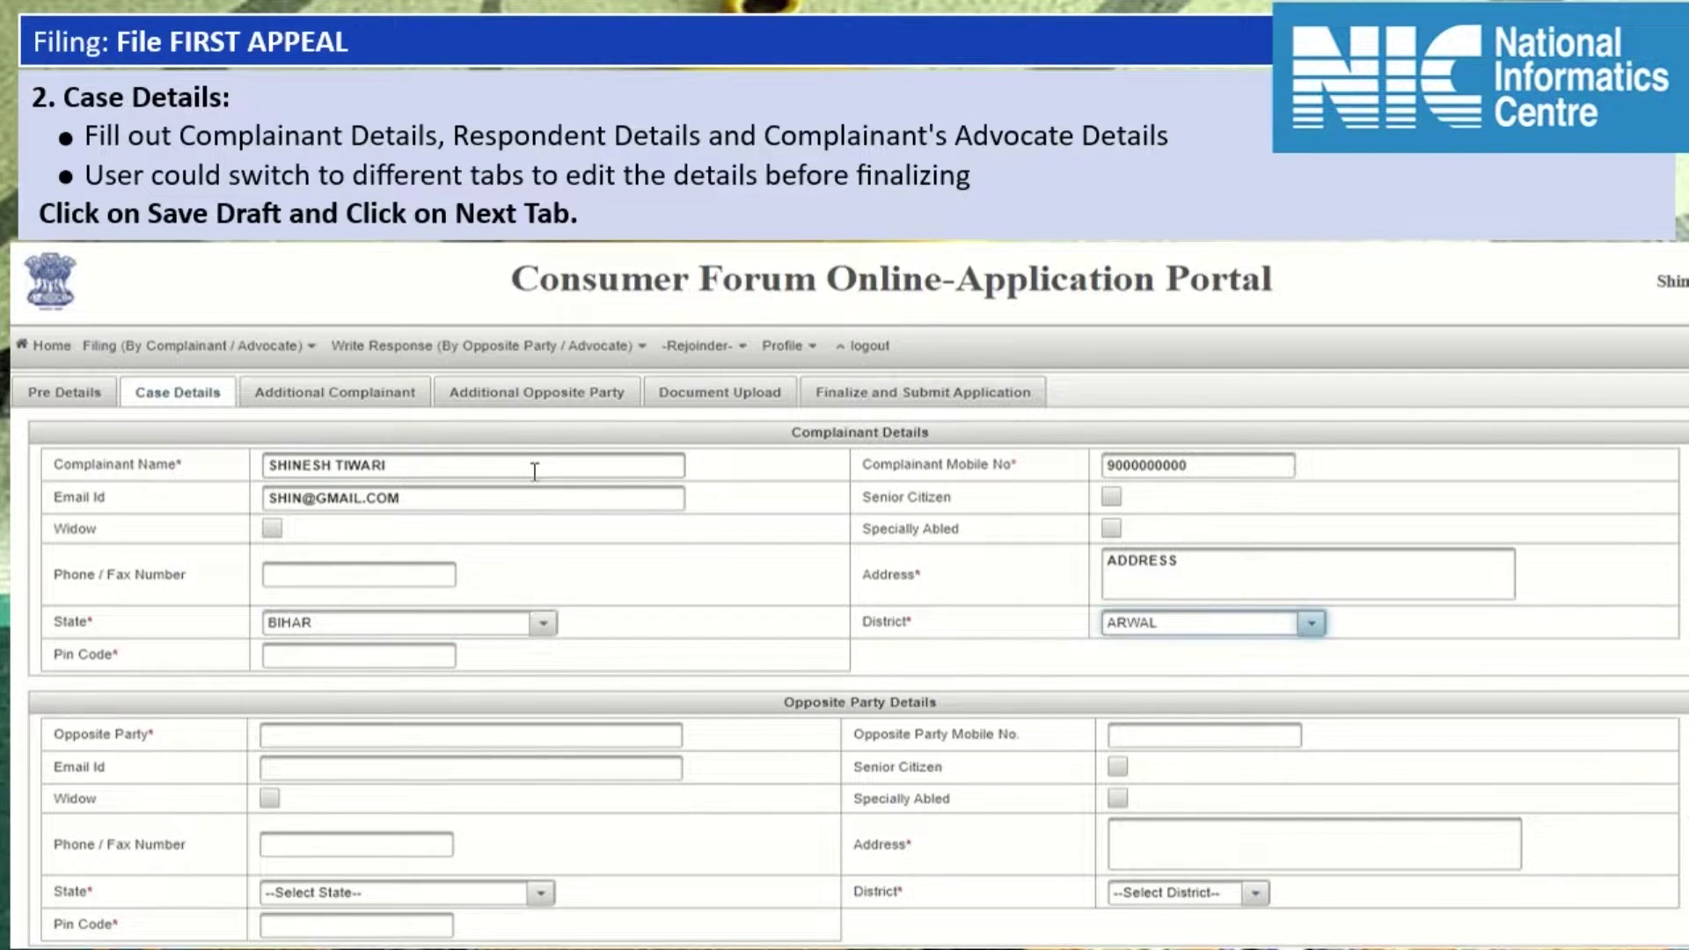
{"action": "key", "text": "alt+Down"}
{"action": "key", "text": "Down"}
{"action": "key", "text": "Down"}
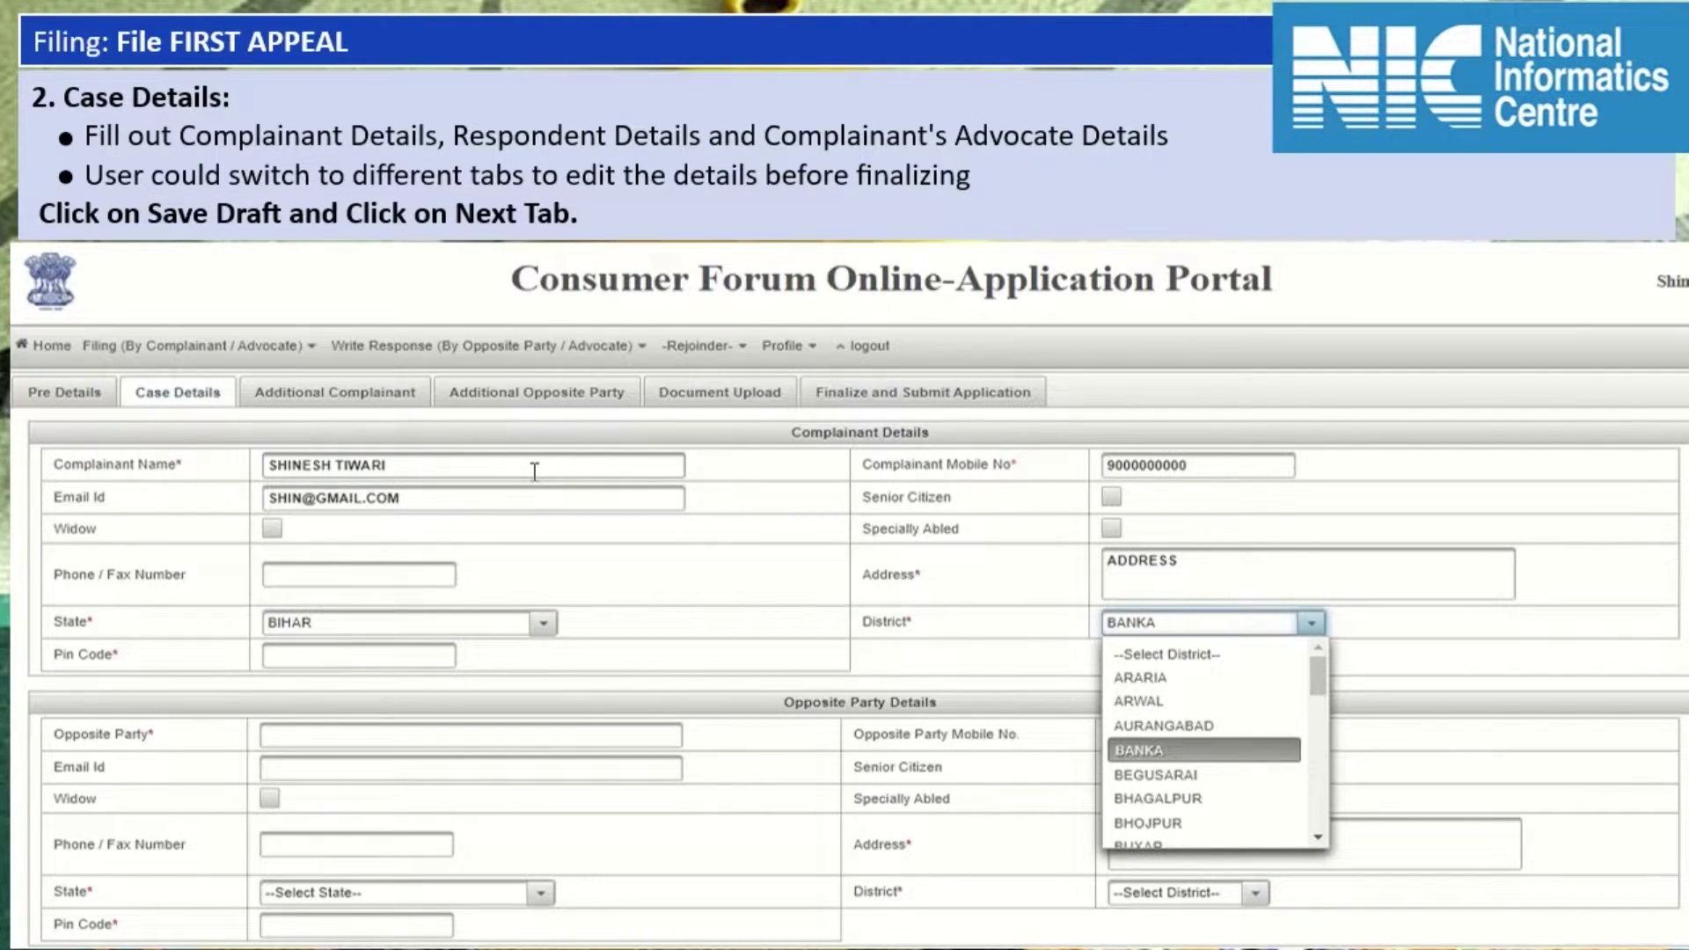
{"action": "key", "text": "Return"}
{"action": "key", "text": "Tab"}
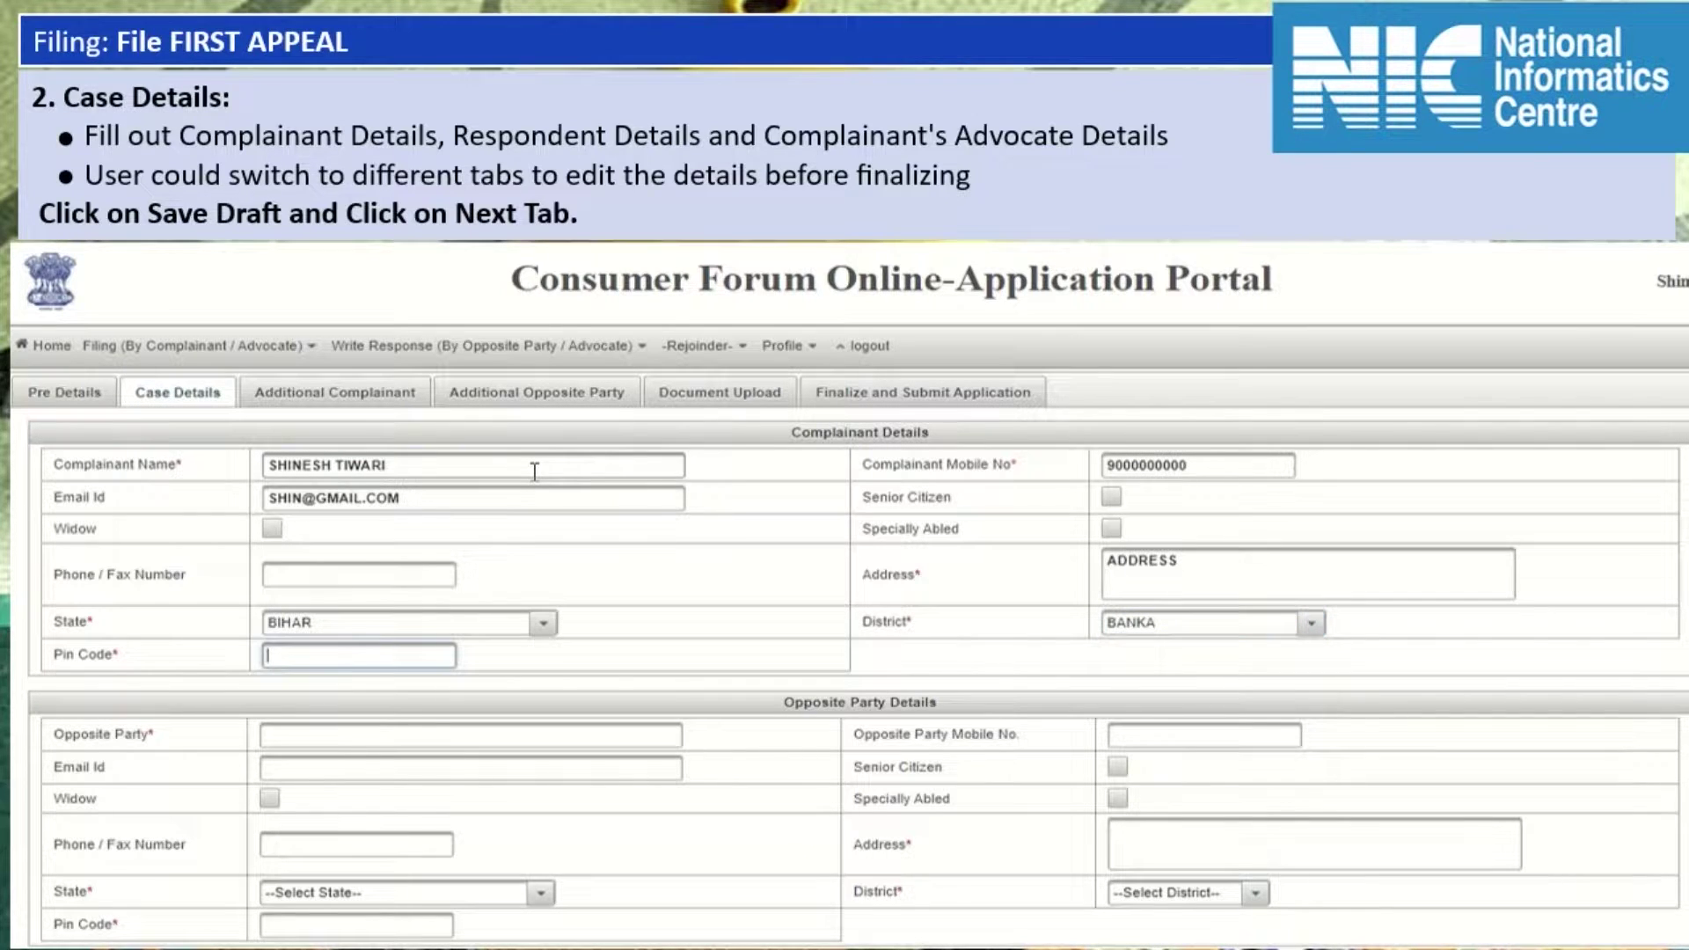
{"action": "type", "text": "787878"}
Enter the opposite party's name, mobile number and address.
{"action": "key", "text": "Tab"}
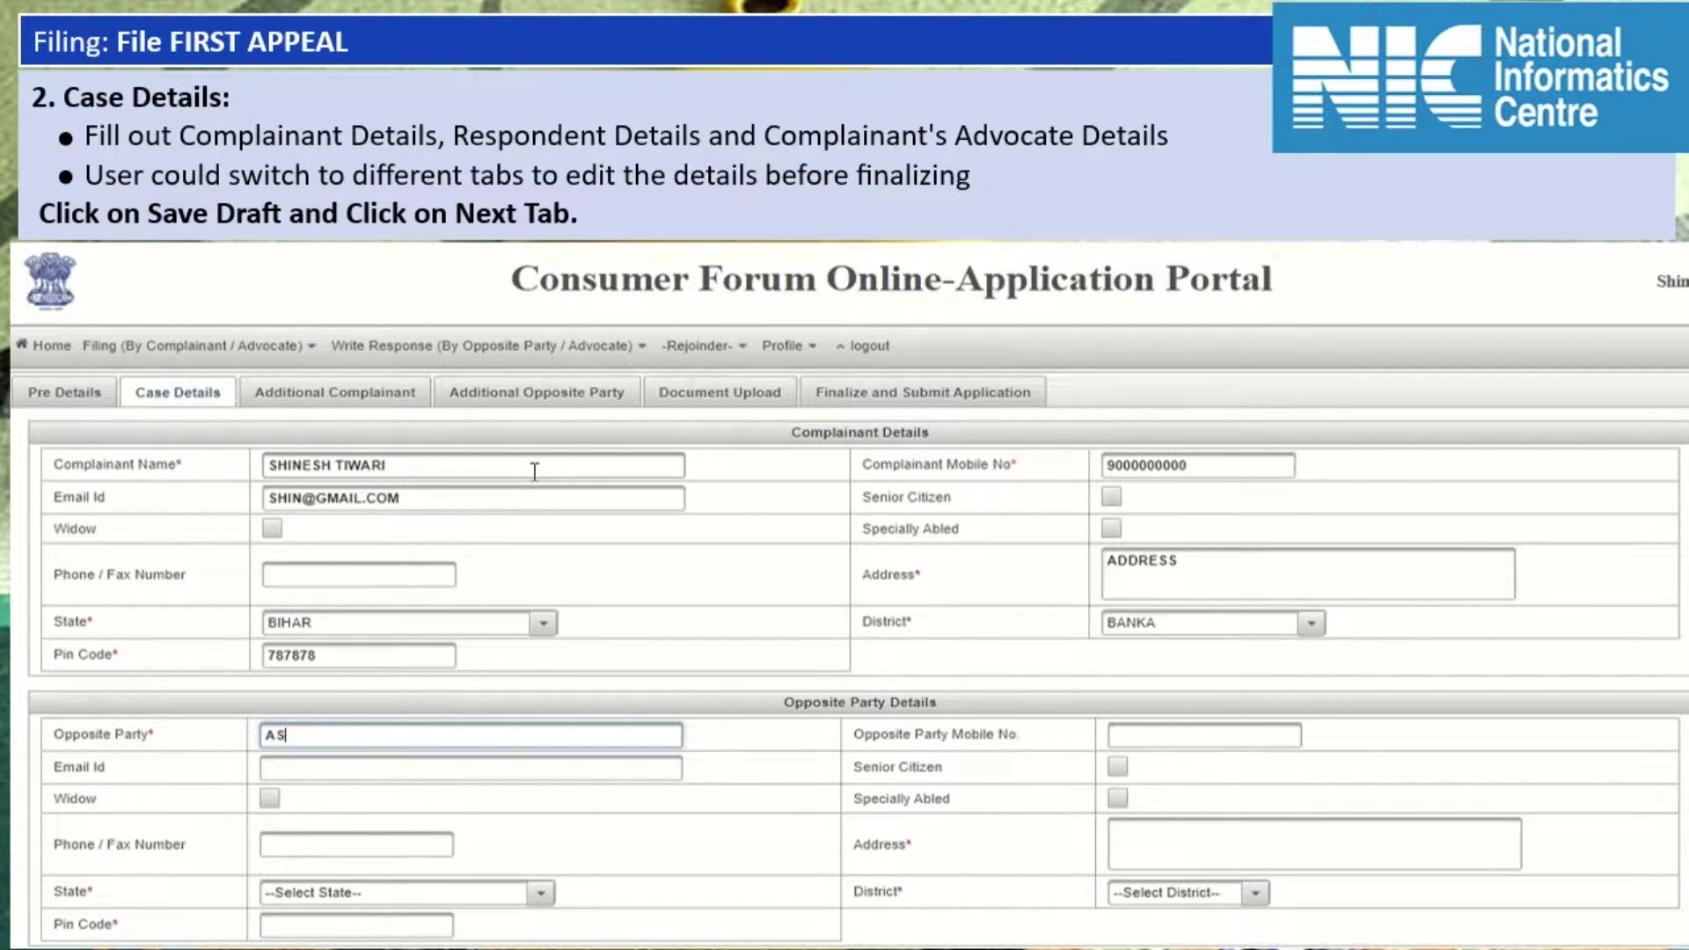
{"action": "key", "text": "Tab"}
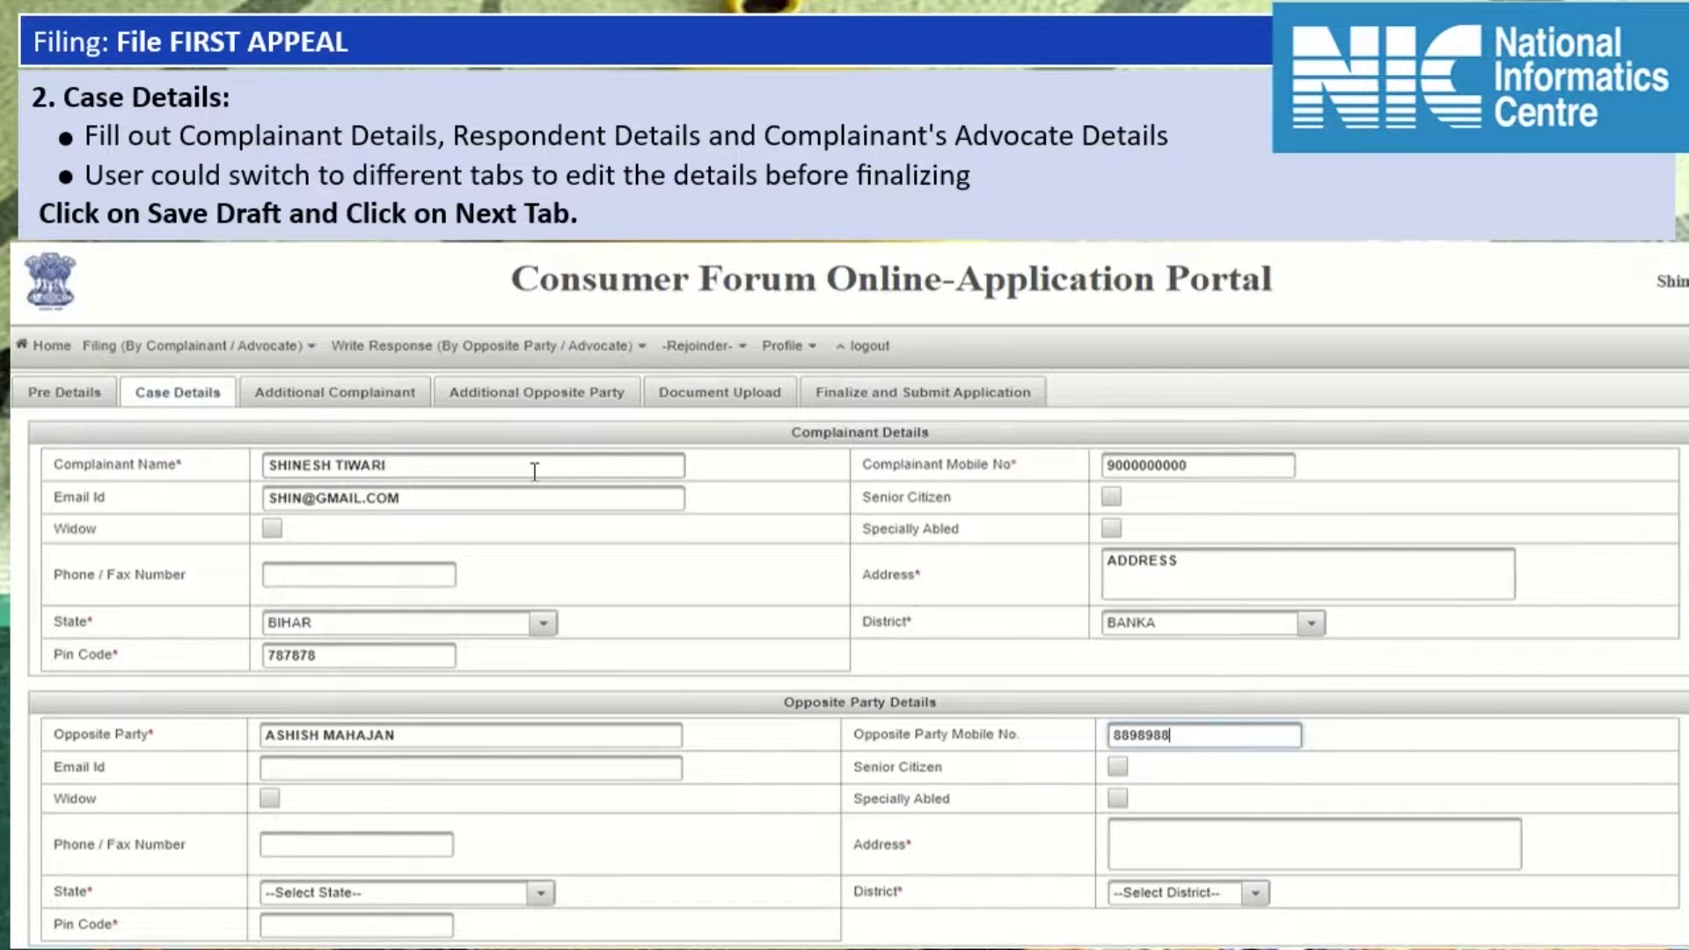
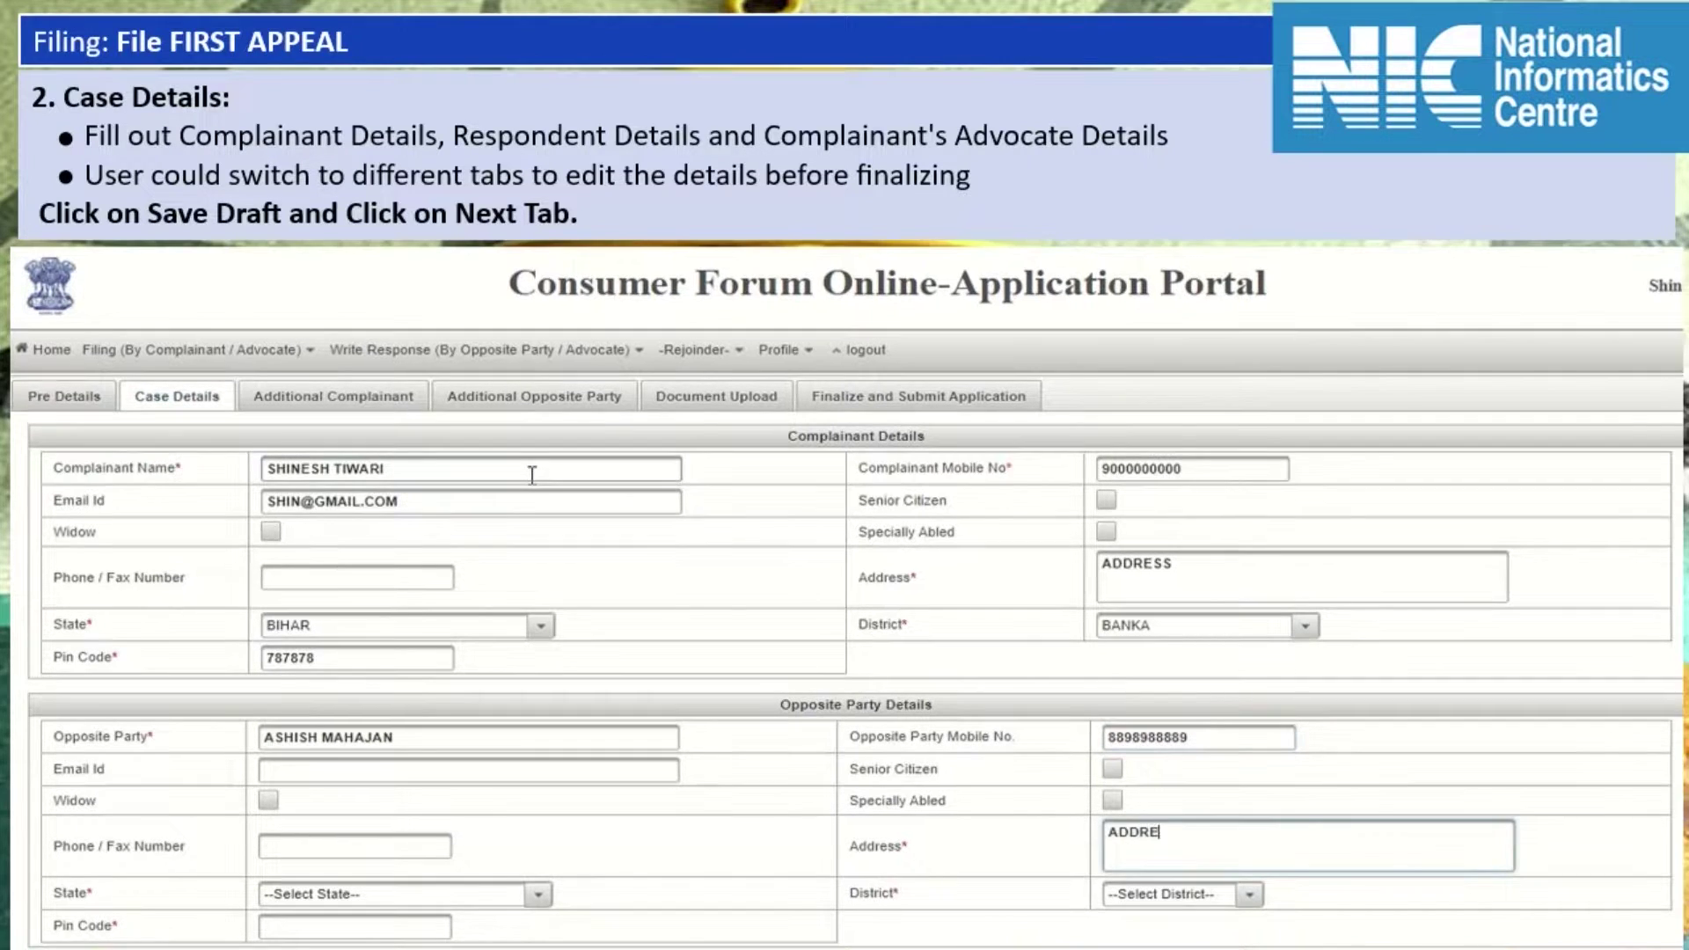
Set the opposite party to CHHATTISGARH, BIJAPUR with a pin code, and tick Do You Know Your Advocate?
{"action": "key", "text": "Tab"}
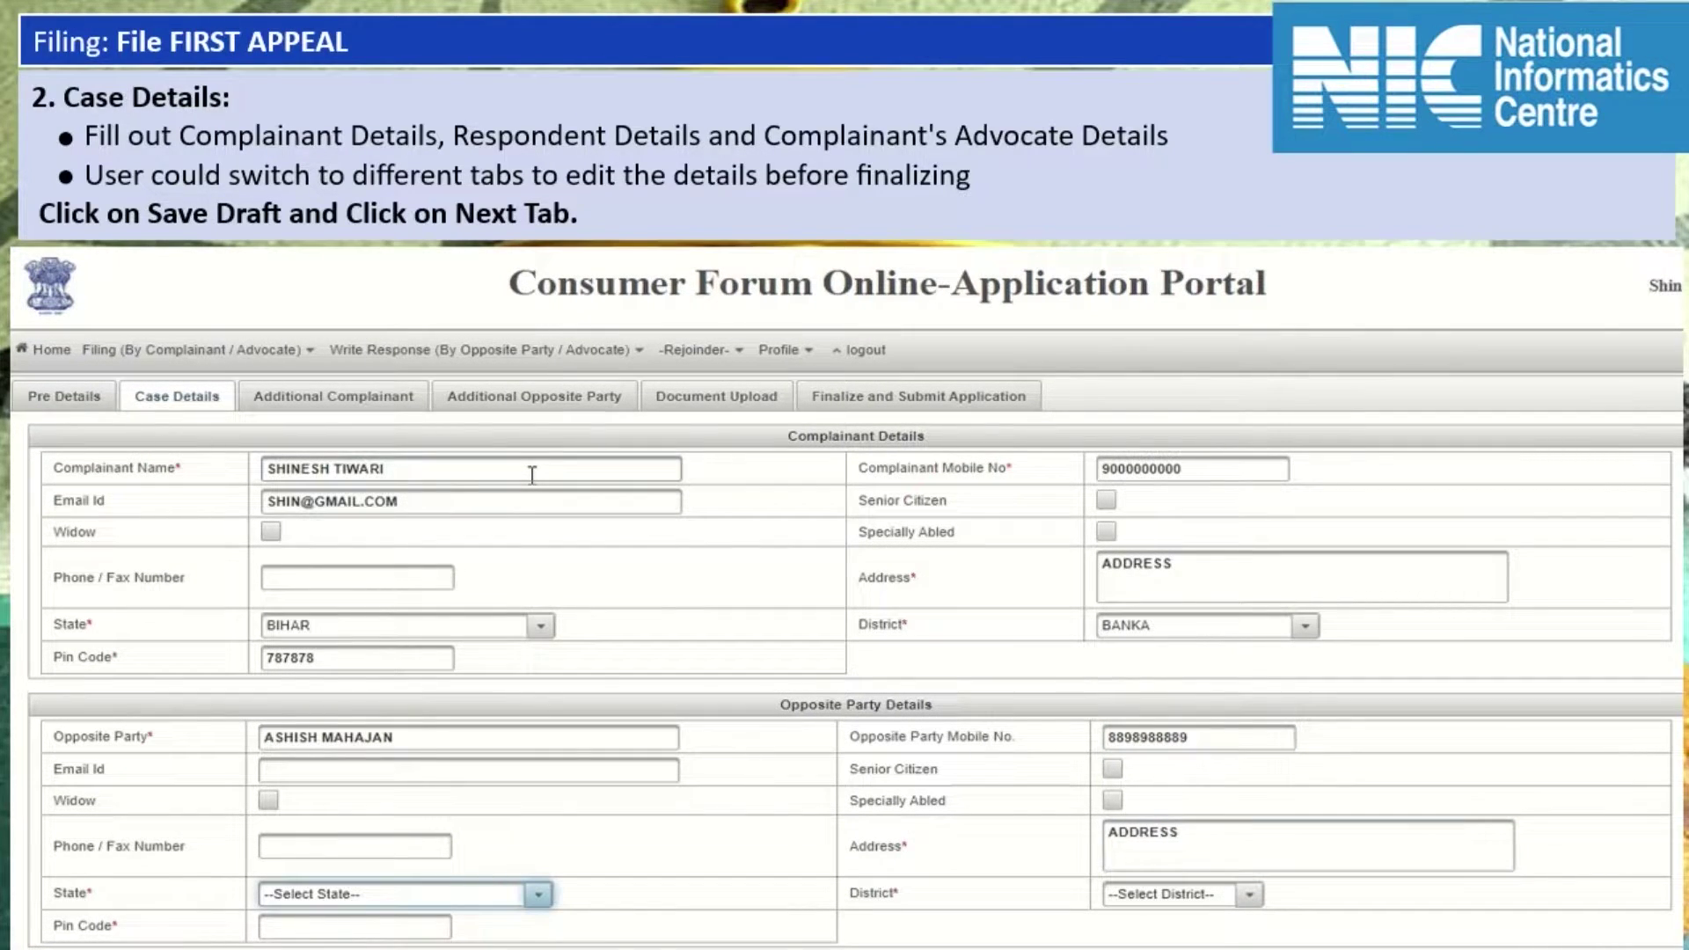
{"action": "key", "text": "space"}
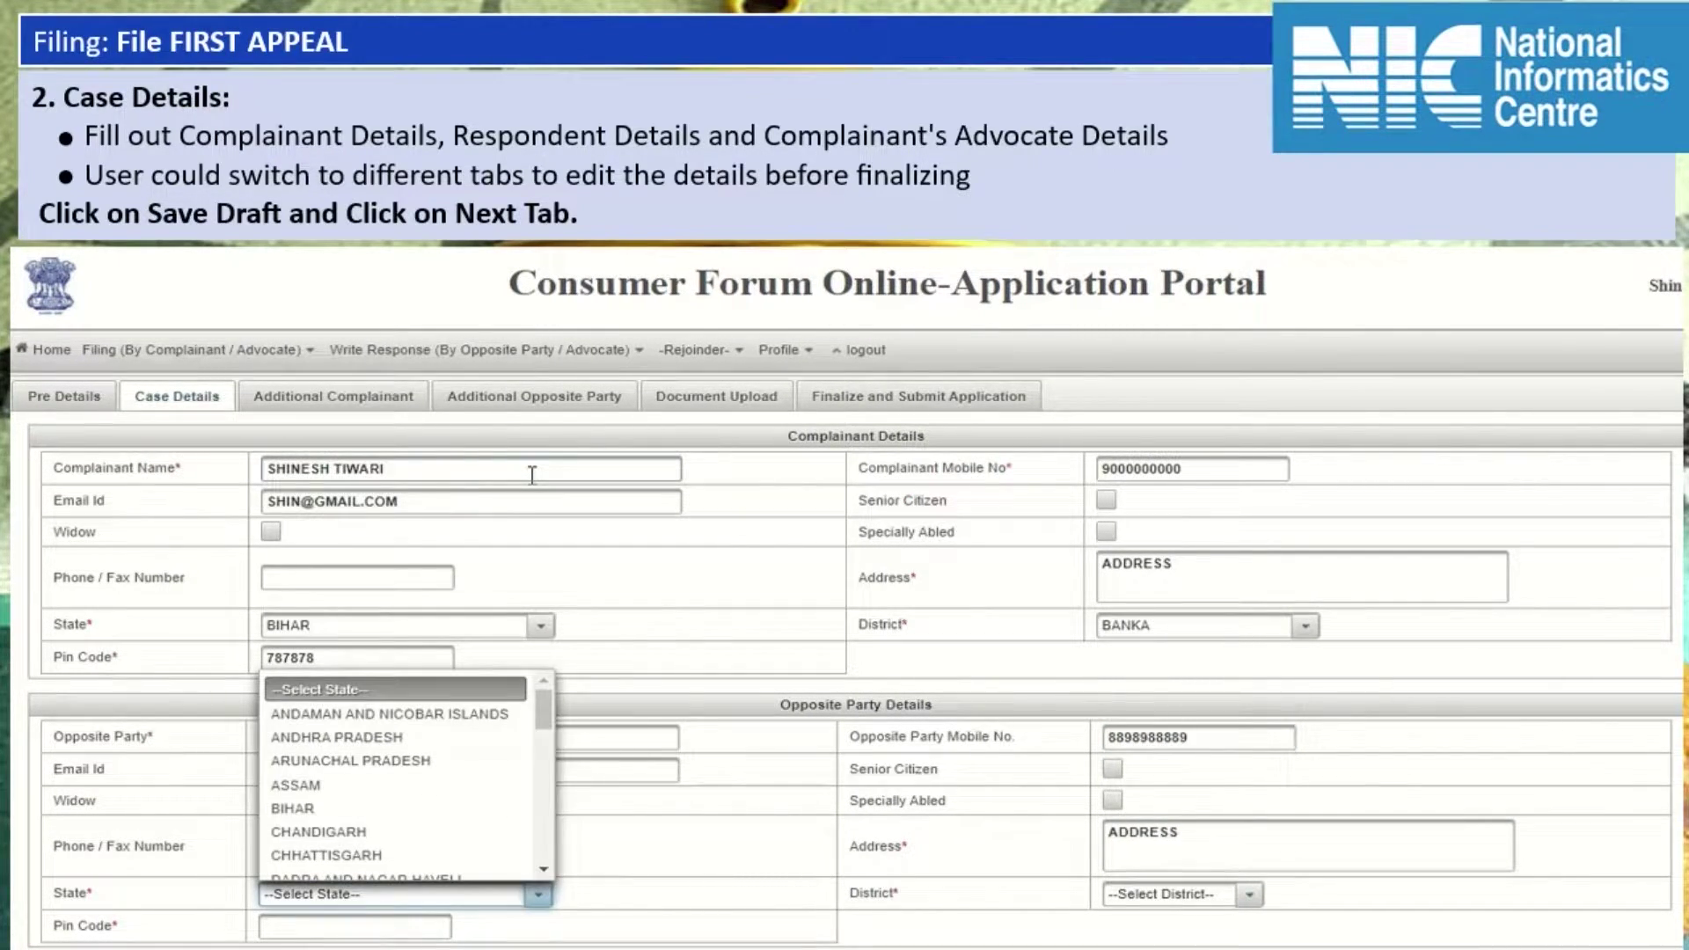
{"action": "key", "text": "Down"}
{"action": "key", "text": "Down"}
{"action": "key", "text": "Down"}
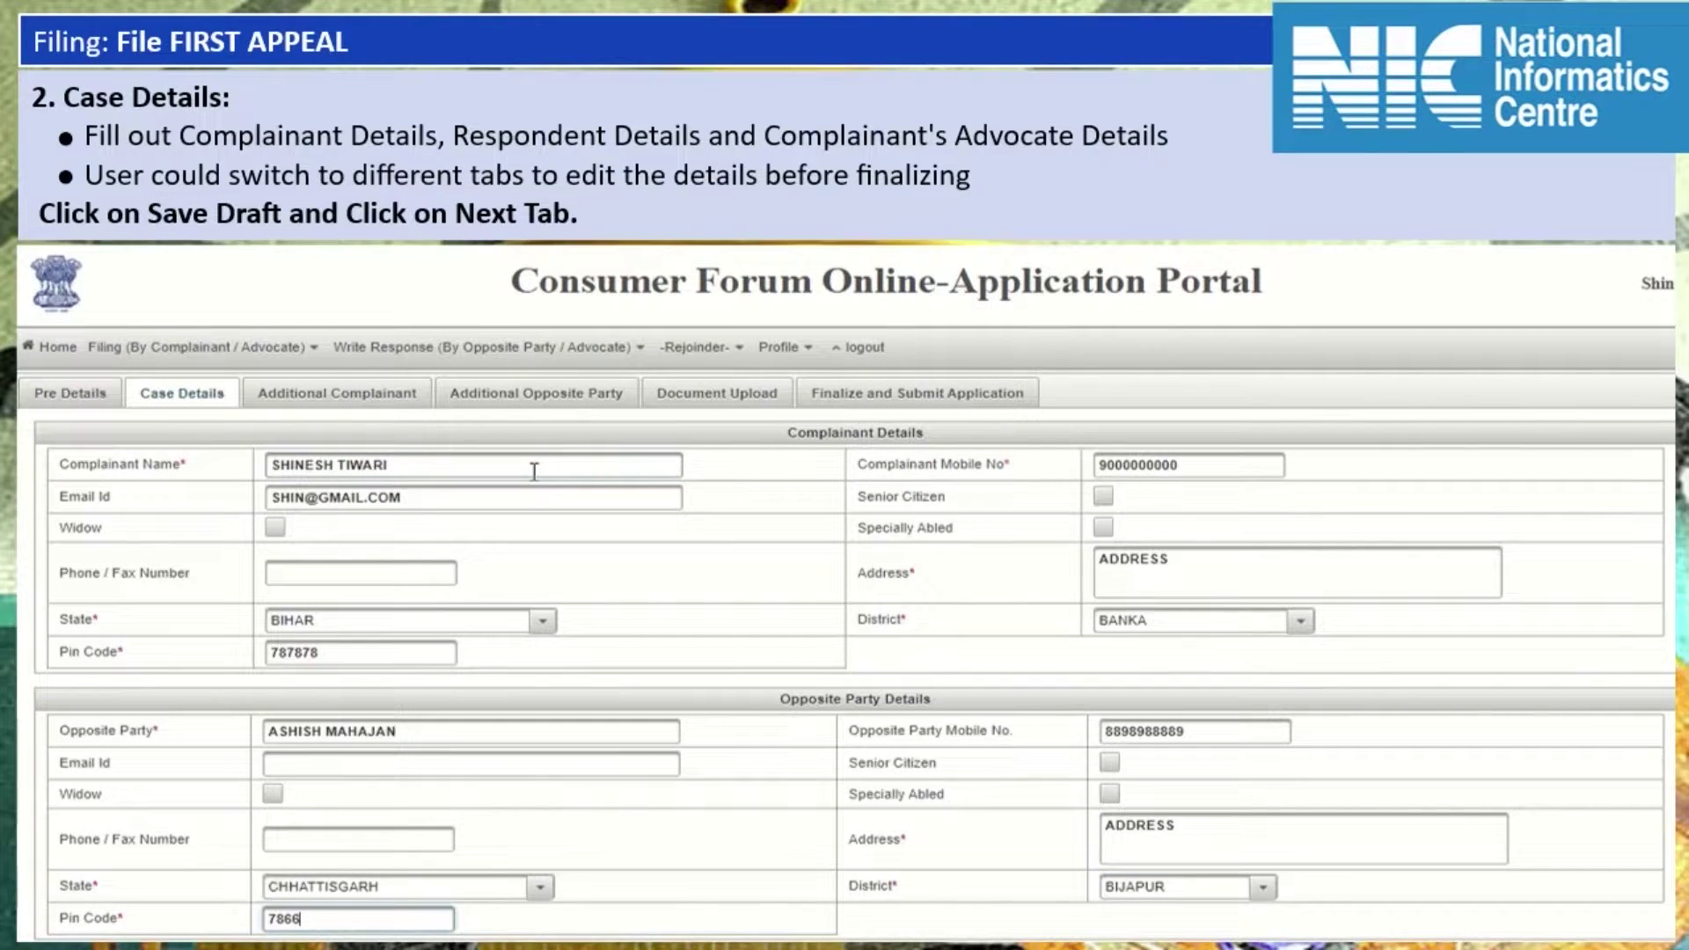
{"action": "type", "text": "76"}
{"action": "scroll", "coordinate": [862, 615], "scroll_direction": "down", "scroll_amount": 5}
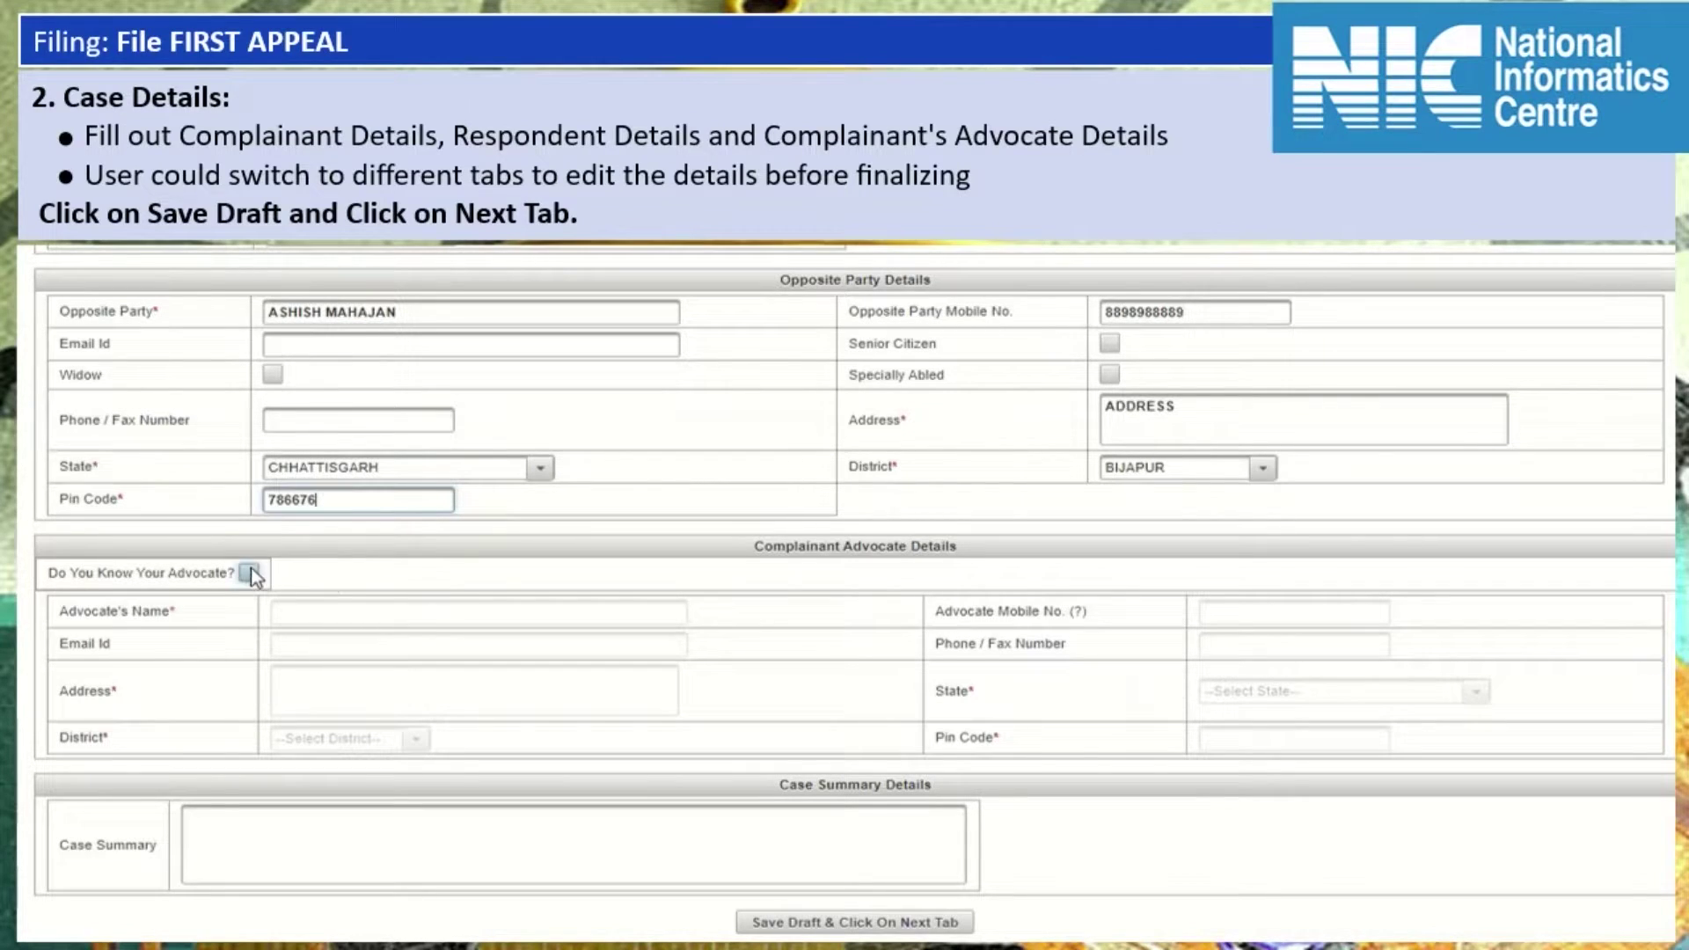
{"action": "left_click", "coordinate": [250, 573]}
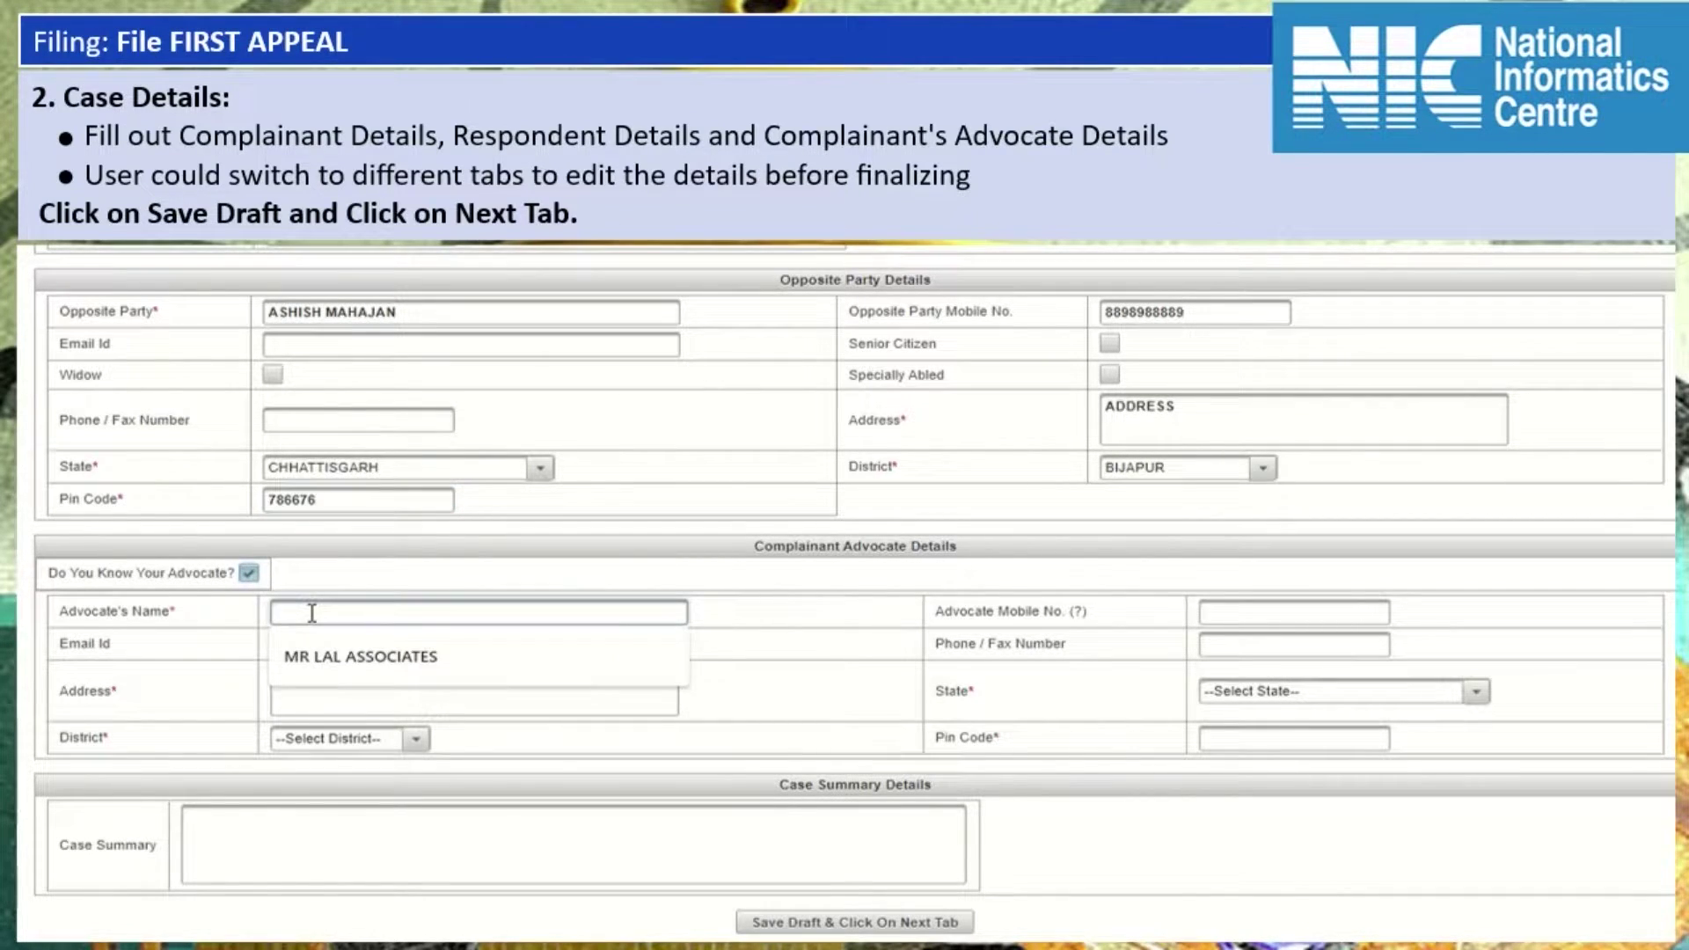
Enter the advocate's name, mobile number and address, with state ARUNACHAL PRADESH.
{"action": "key", "text": "Tab"}
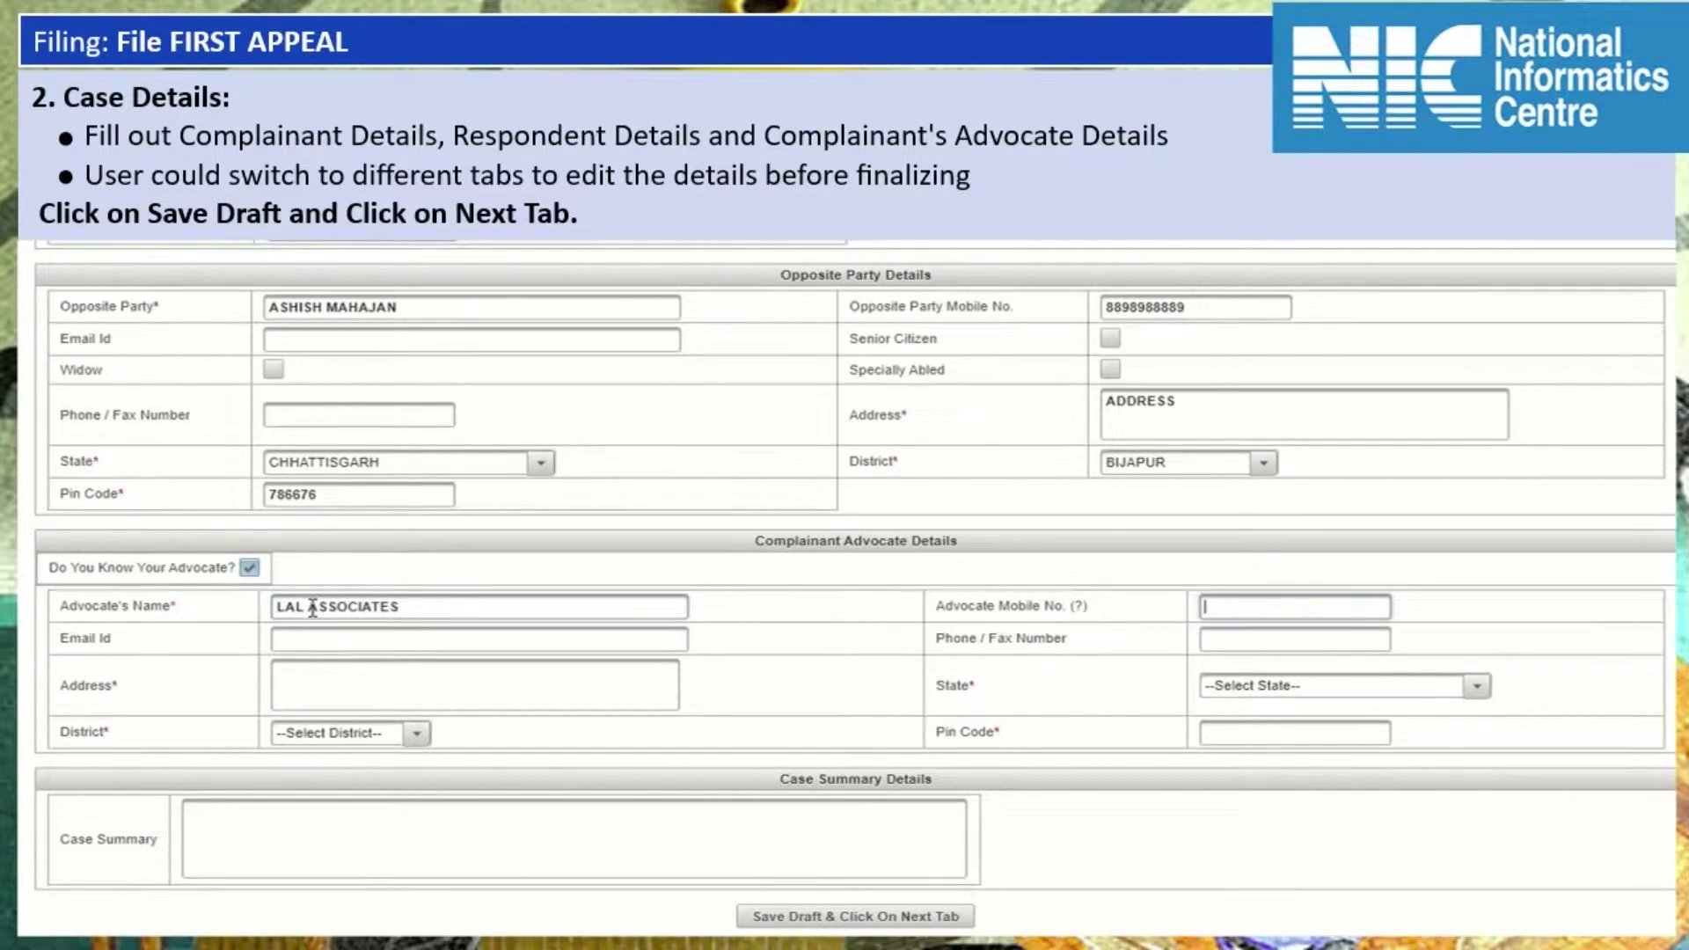
{"action": "key", "text": "Tab"}
{"action": "key", "text": "Tab"}
{"action": "key", "text": "Tab"}
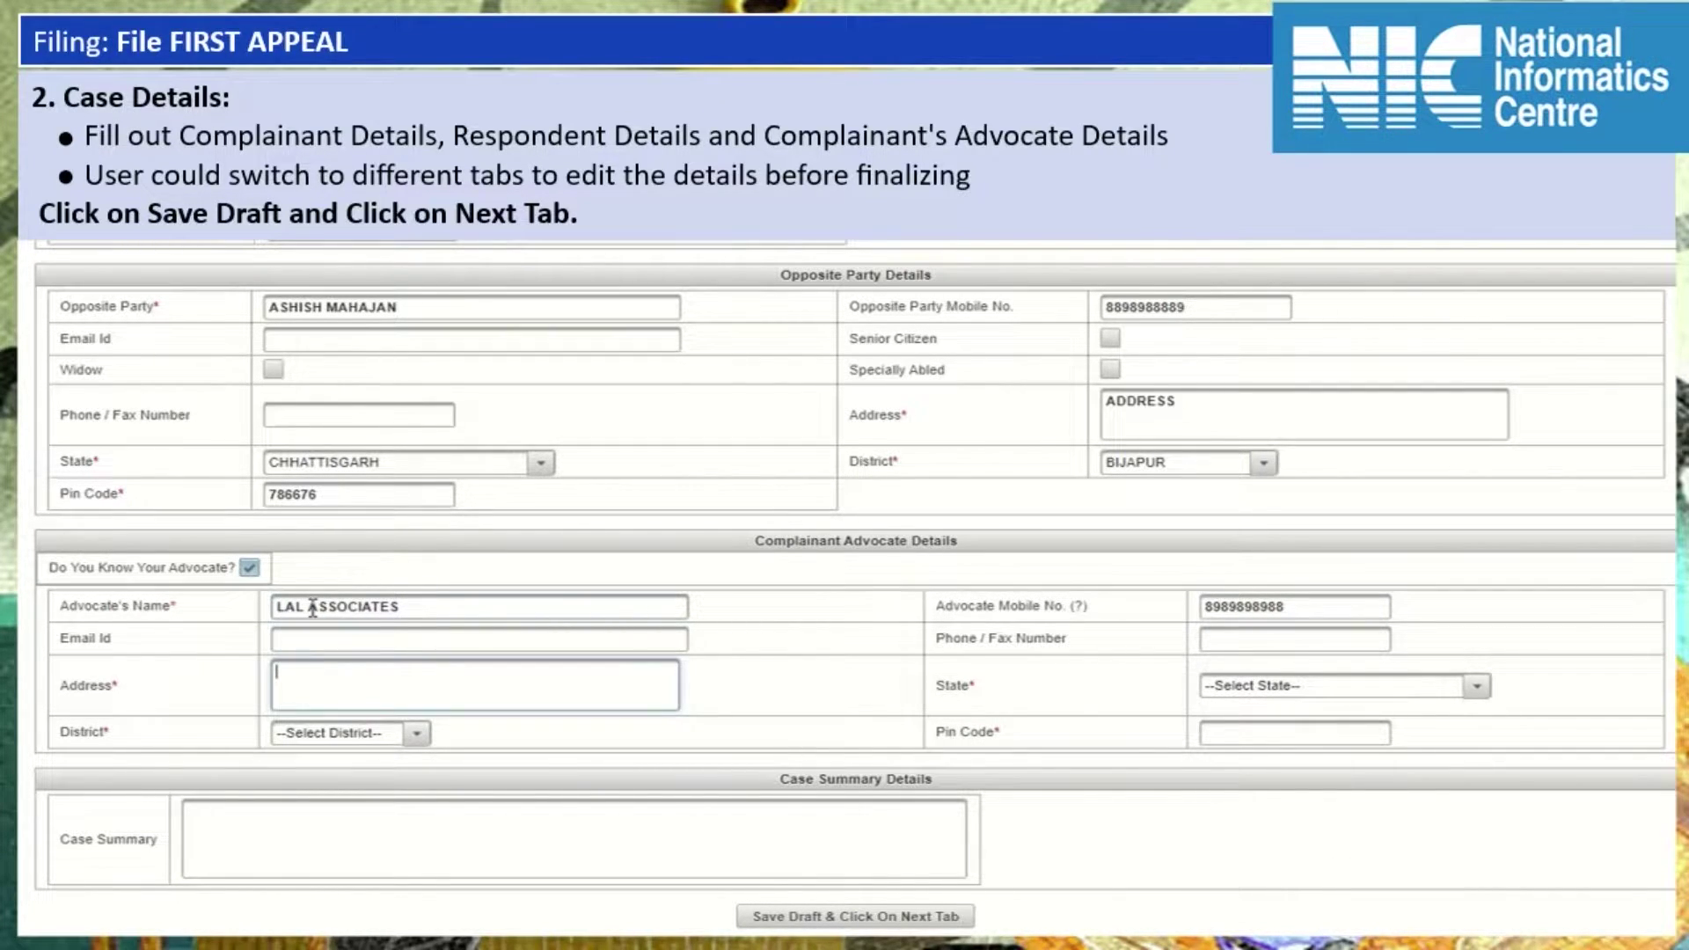
{"action": "key", "text": "Tab"}
{"action": "key", "text": "alt+Down"}
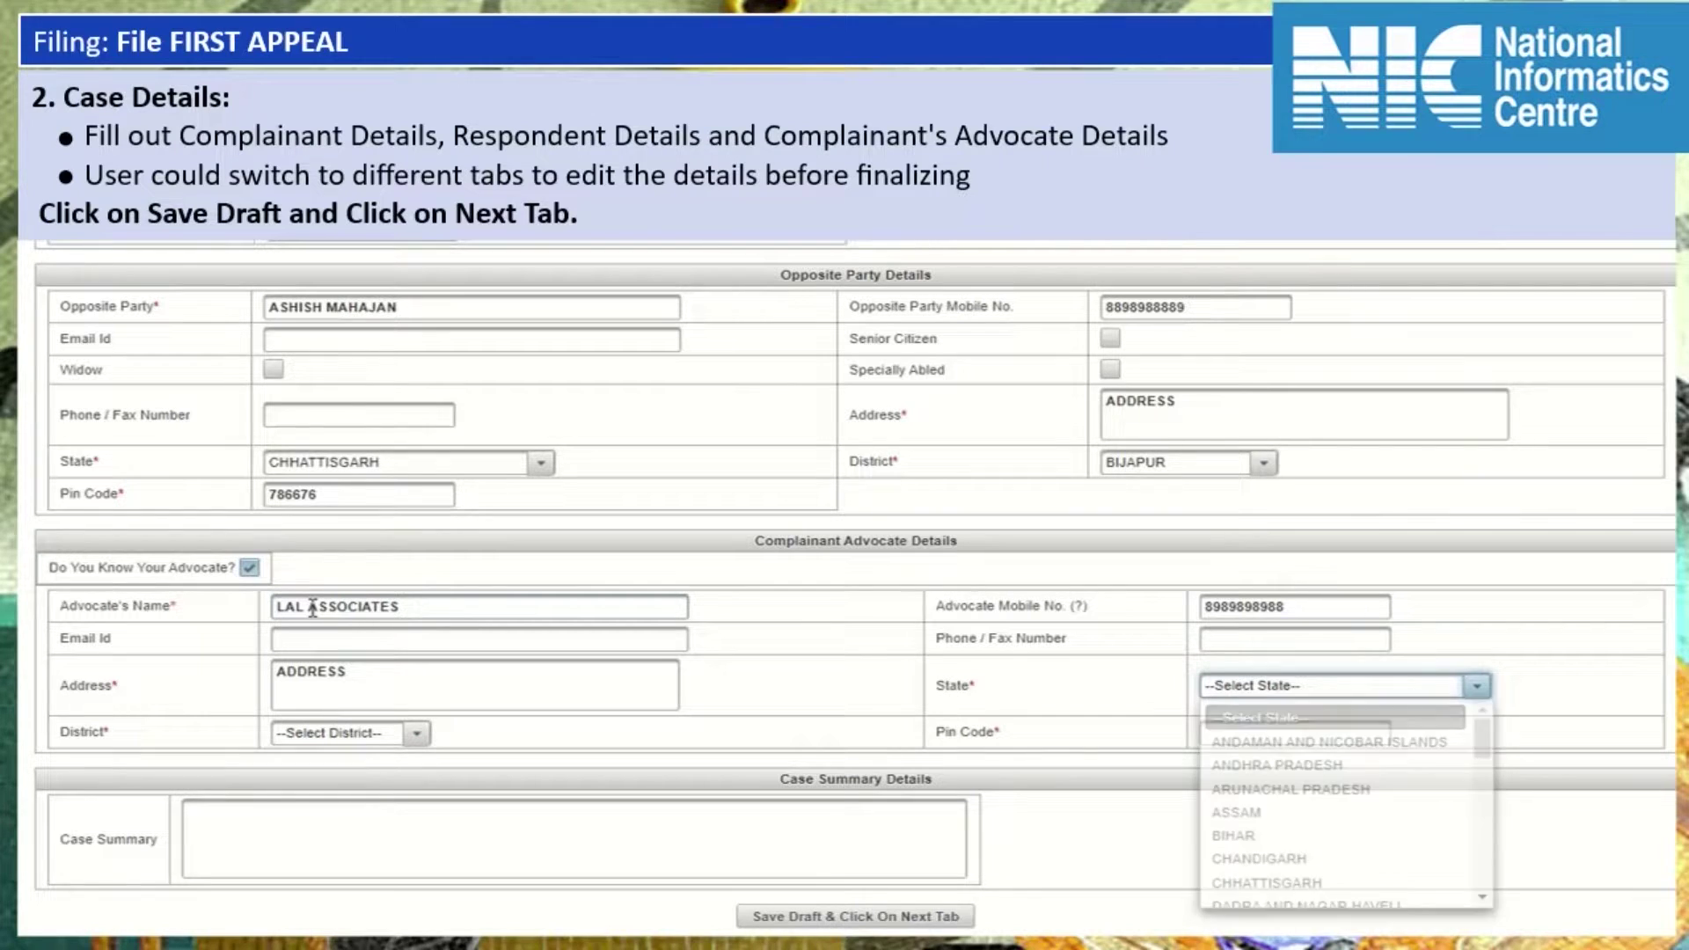
{"action": "key", "text": "Down"}
{"action": "key", "text": "Down"}
{"action": "key", "text": "Down"}
{"action": "key", "text": "Return"}
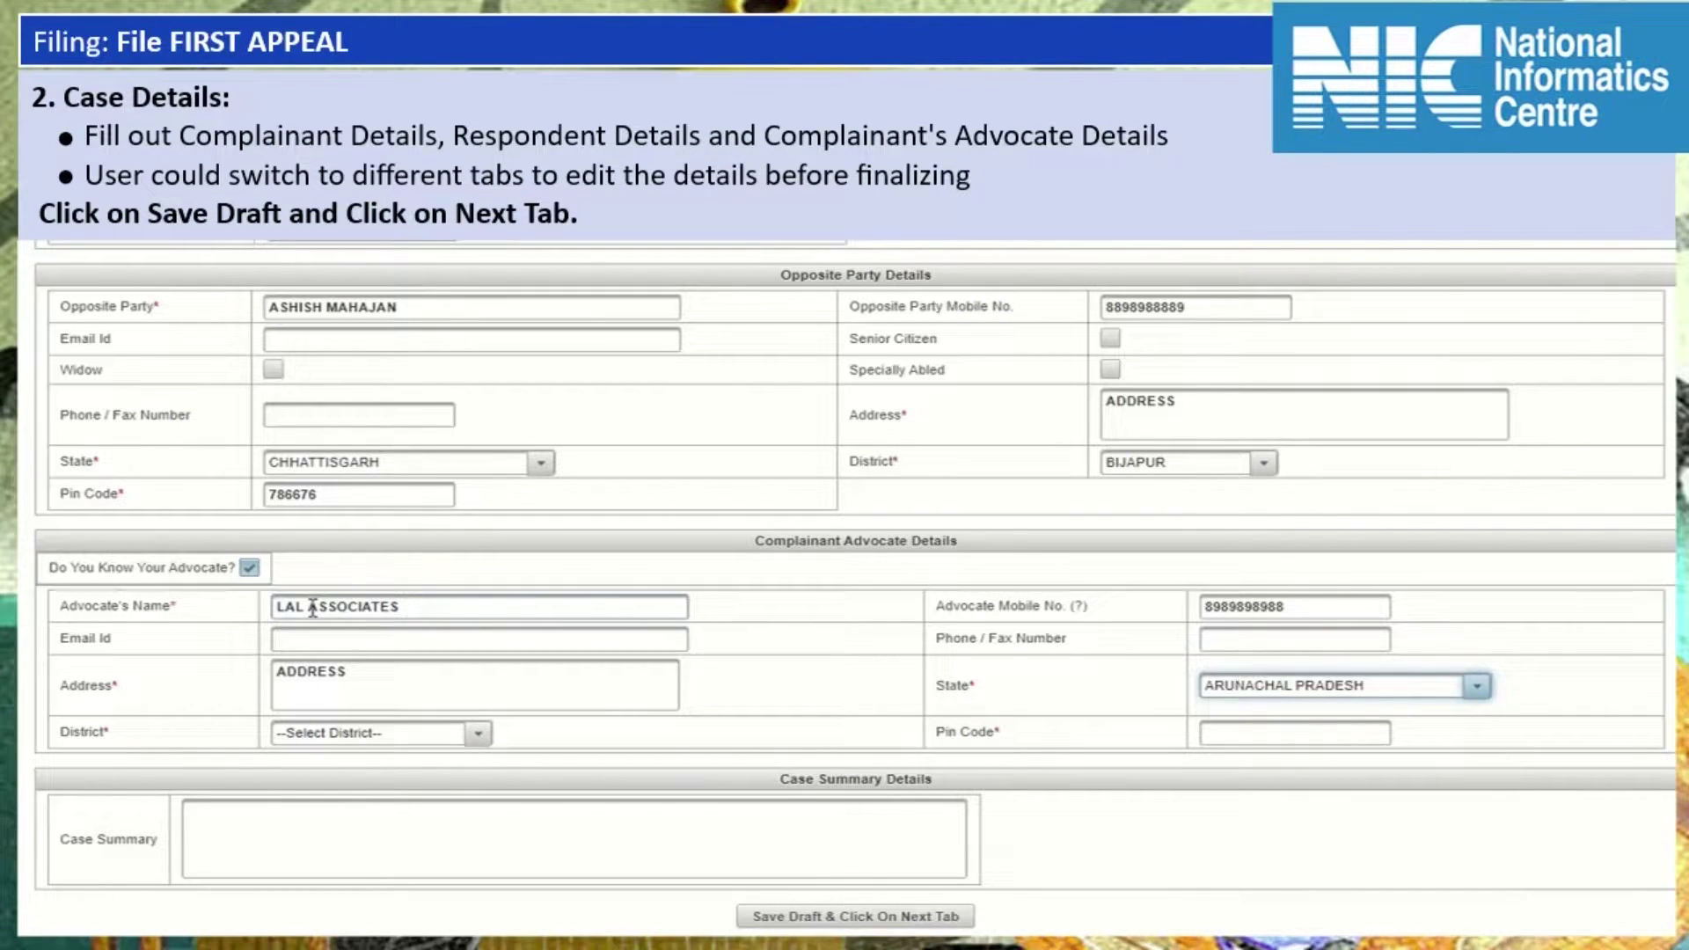
Set the advocate's district to EAST KAMENG and enter the pin code.
{"action": "key", "text": "Tab"}
{"action": "key", "text": "Down"}
{"action": "key", "text": "alt+Down"}
{"action": "key", "text": "Down"}
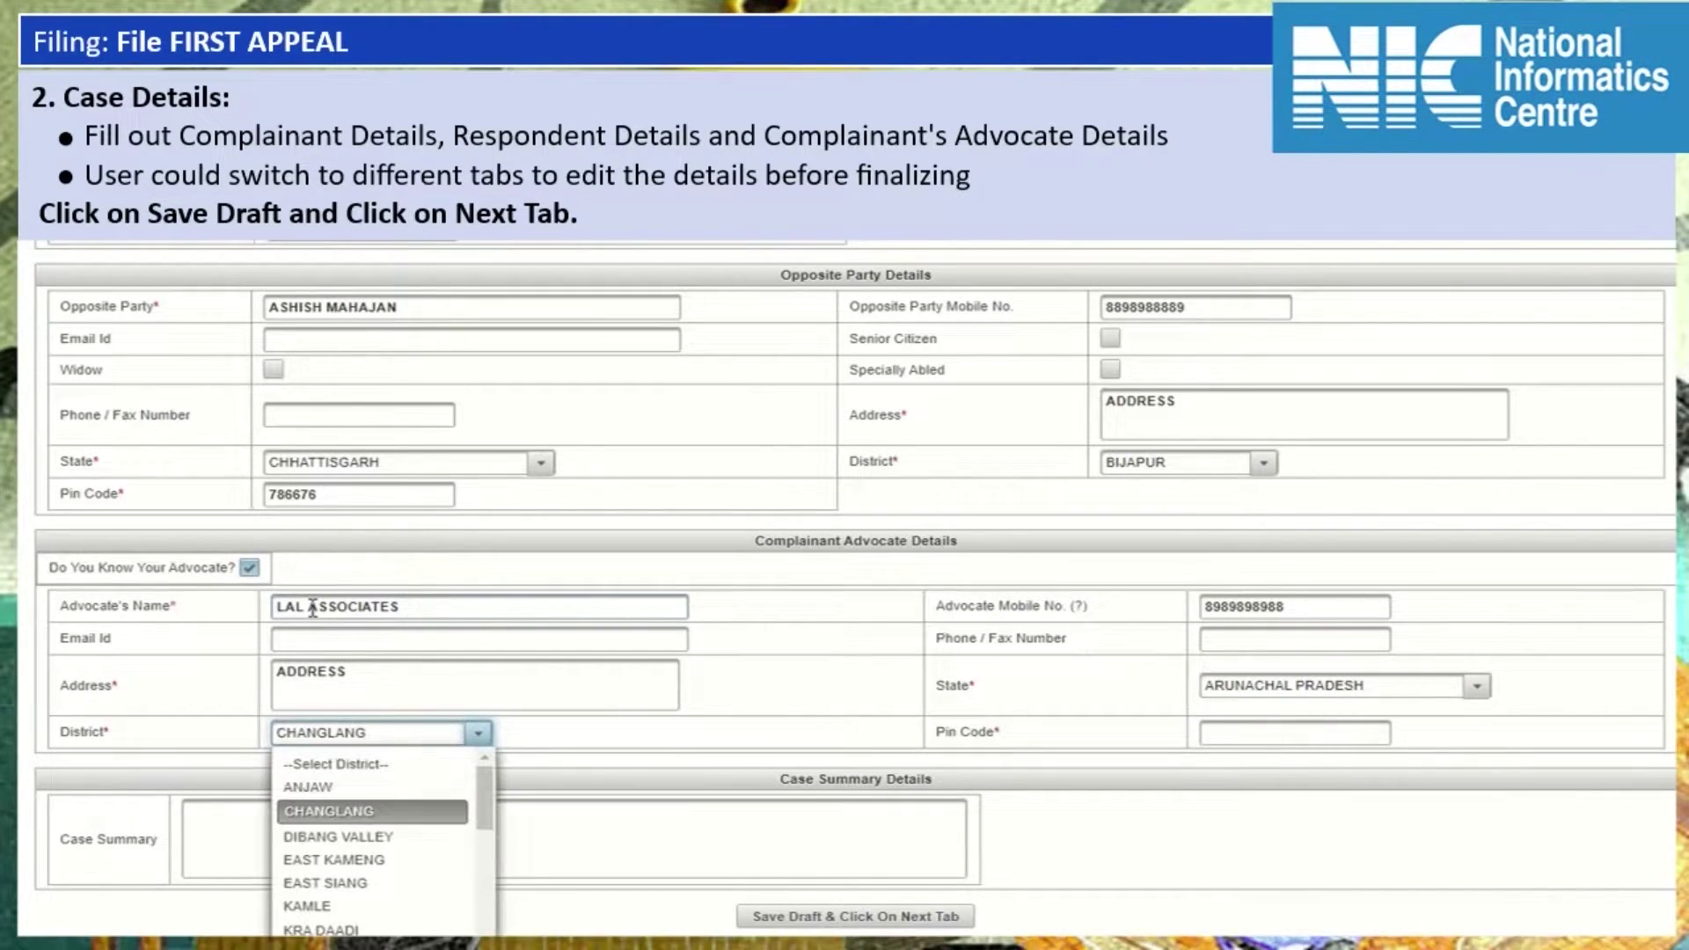
{"action": "key", "text": "Down"}
{"action": "key", "text": "Down"}
{"action": "key", "text": "Return"}
{"action": "key", "text": "Tab"}
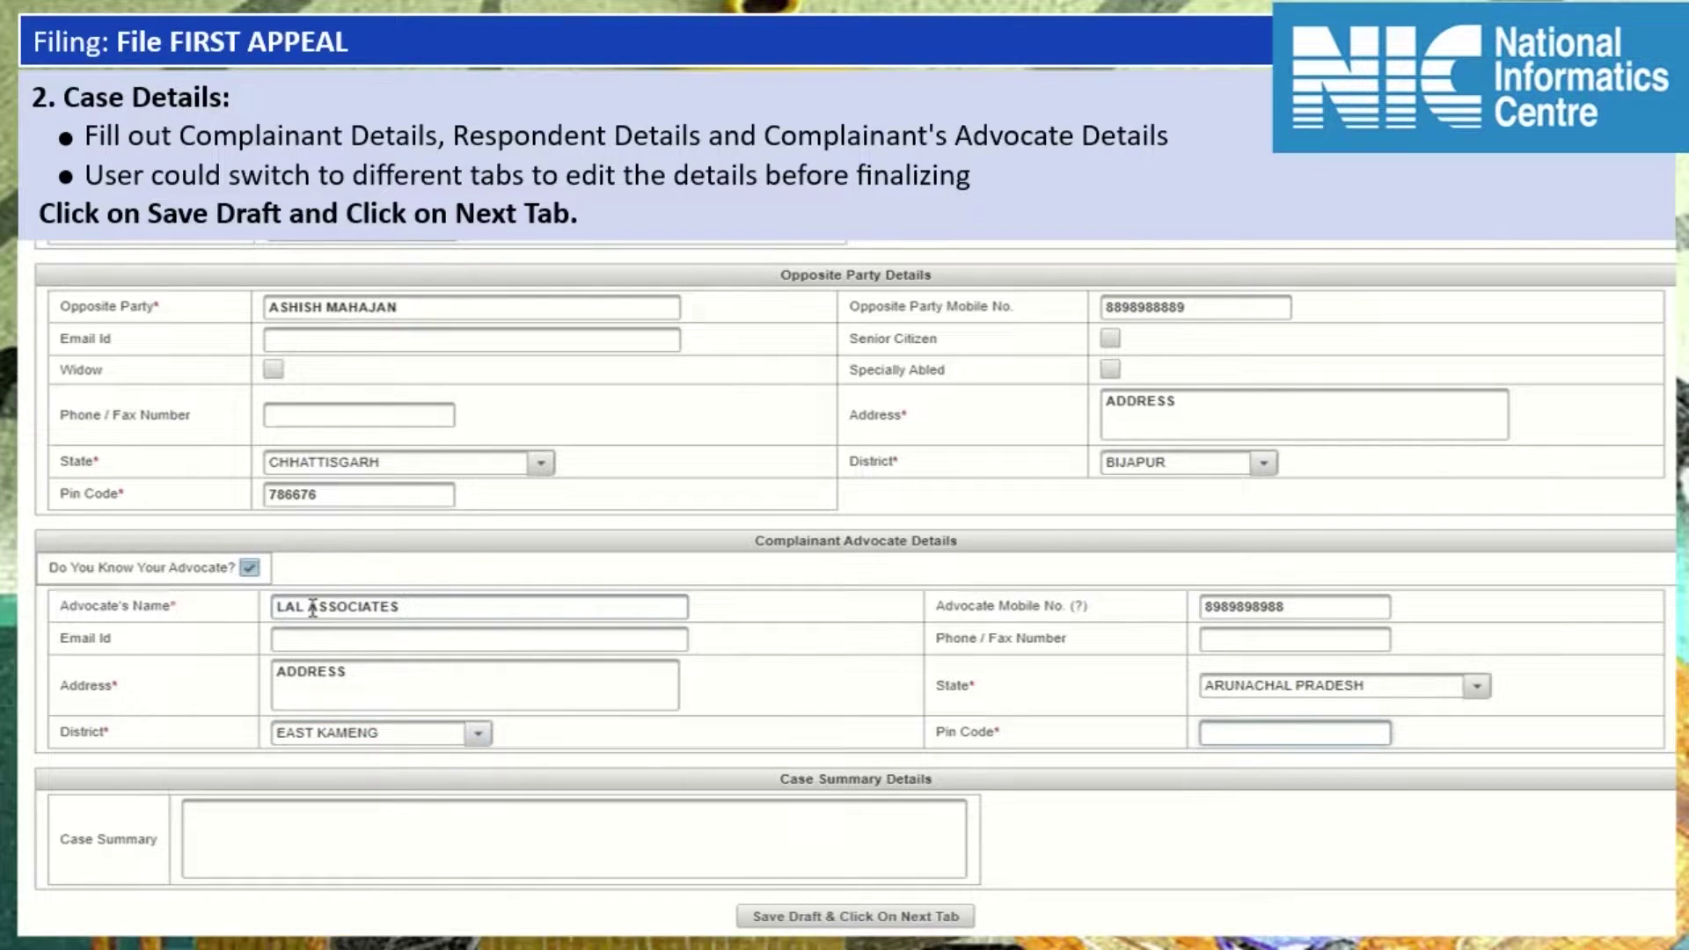
{"action": "type", "text": "677676"}
Enter case summary 'BRIEFING ABOUT CASE', save the draft, and go to Additional Complainant.
{"action": "key", "text": "Tab"}
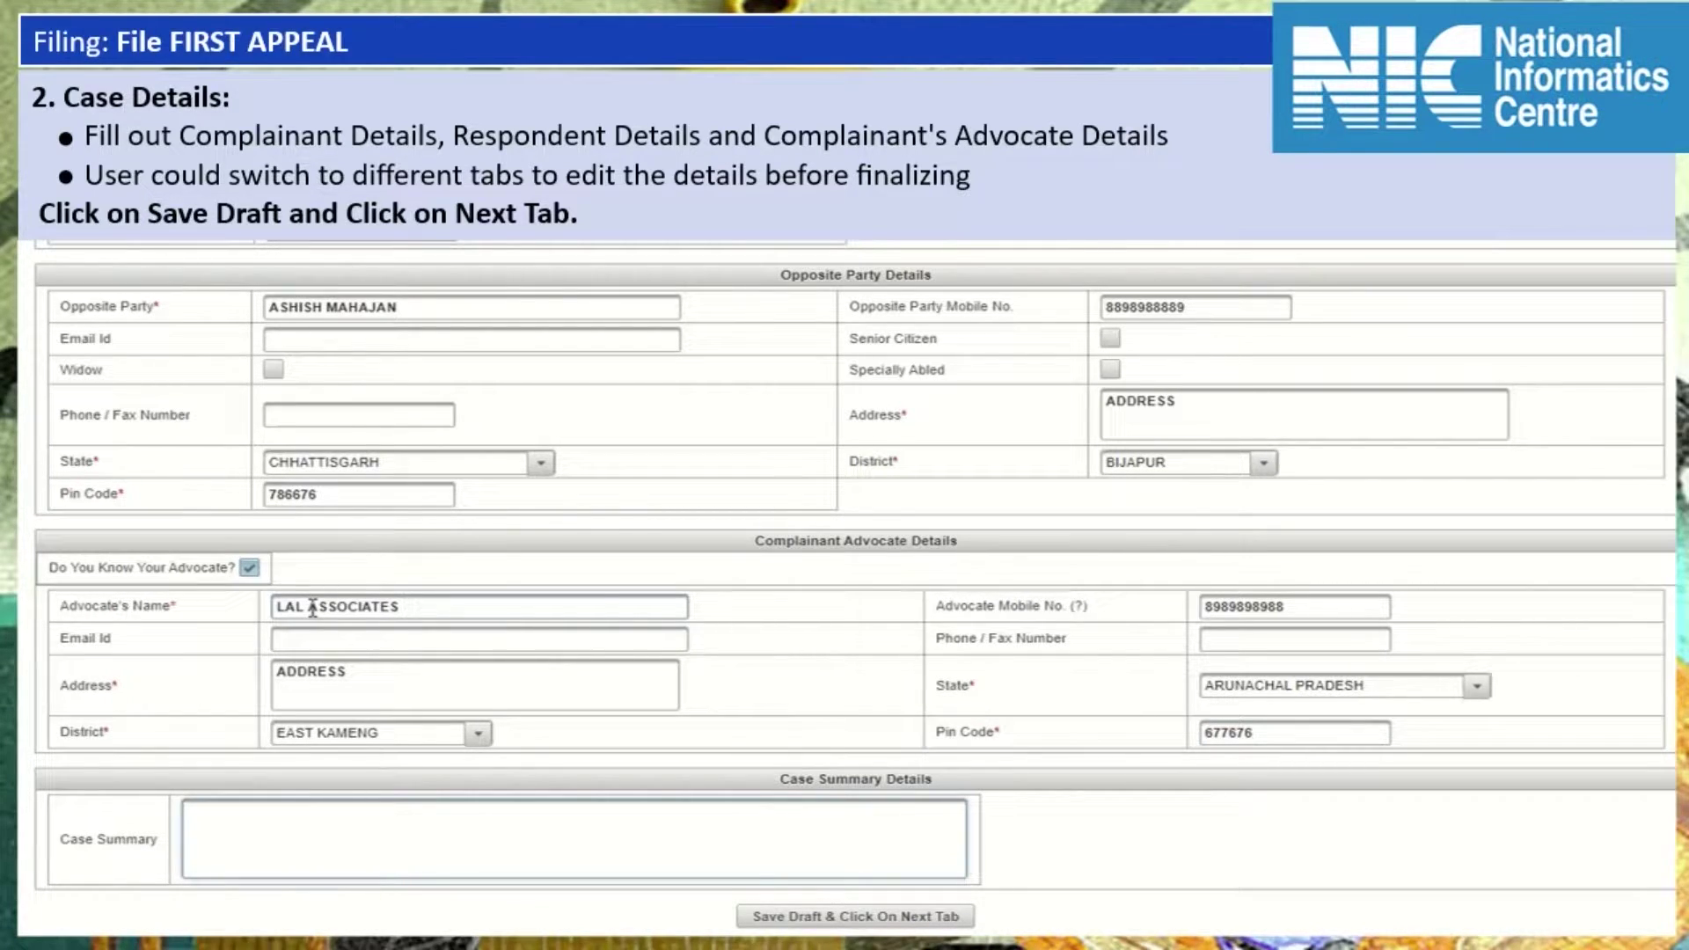
{"action": "type", "text": "BRIEFING ABOUT CASE"}
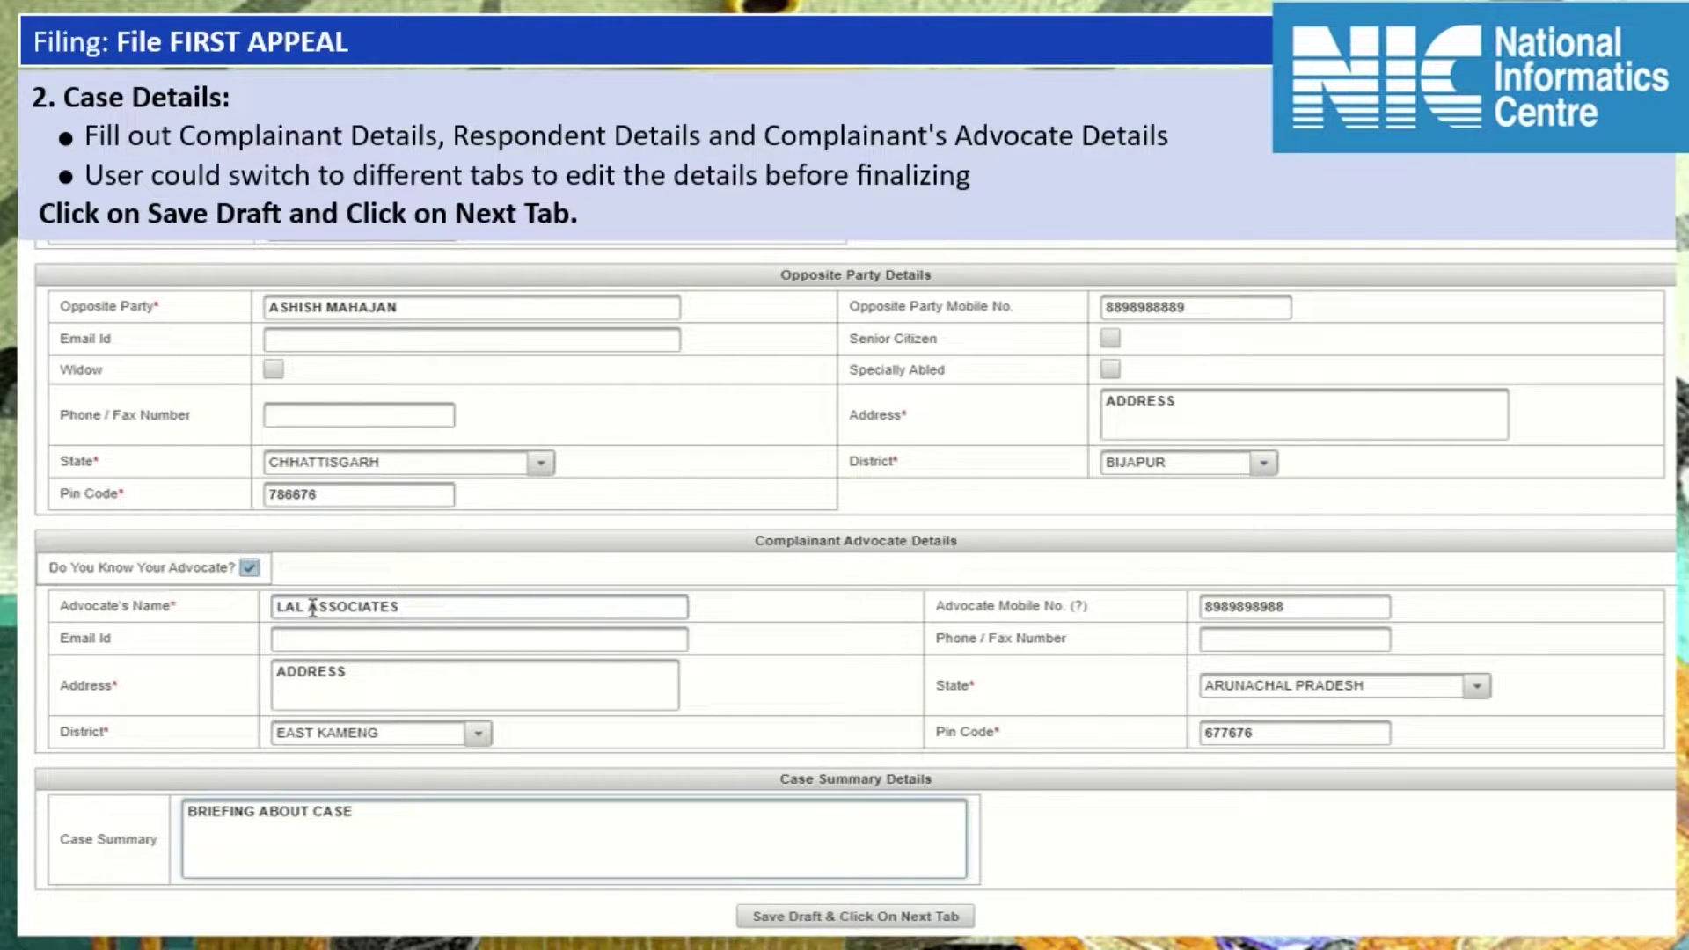
{"action": "left_click", "coordinate": [785, 916]}
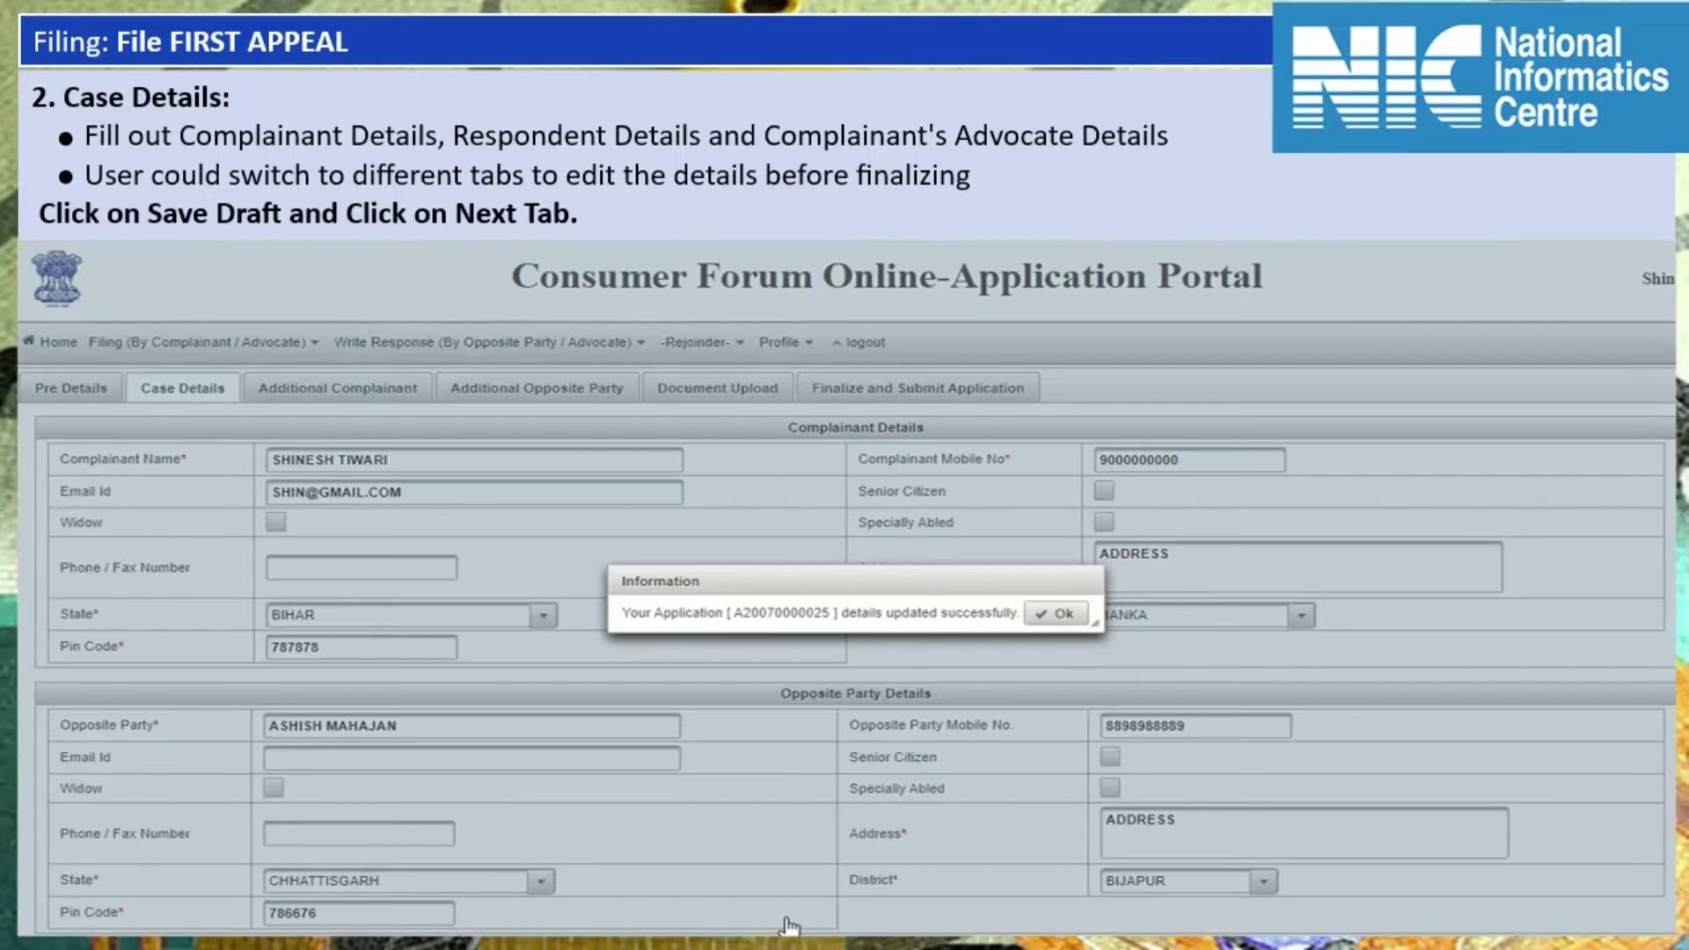
{"action": "left_click", "coordinate": [1056, 613]}
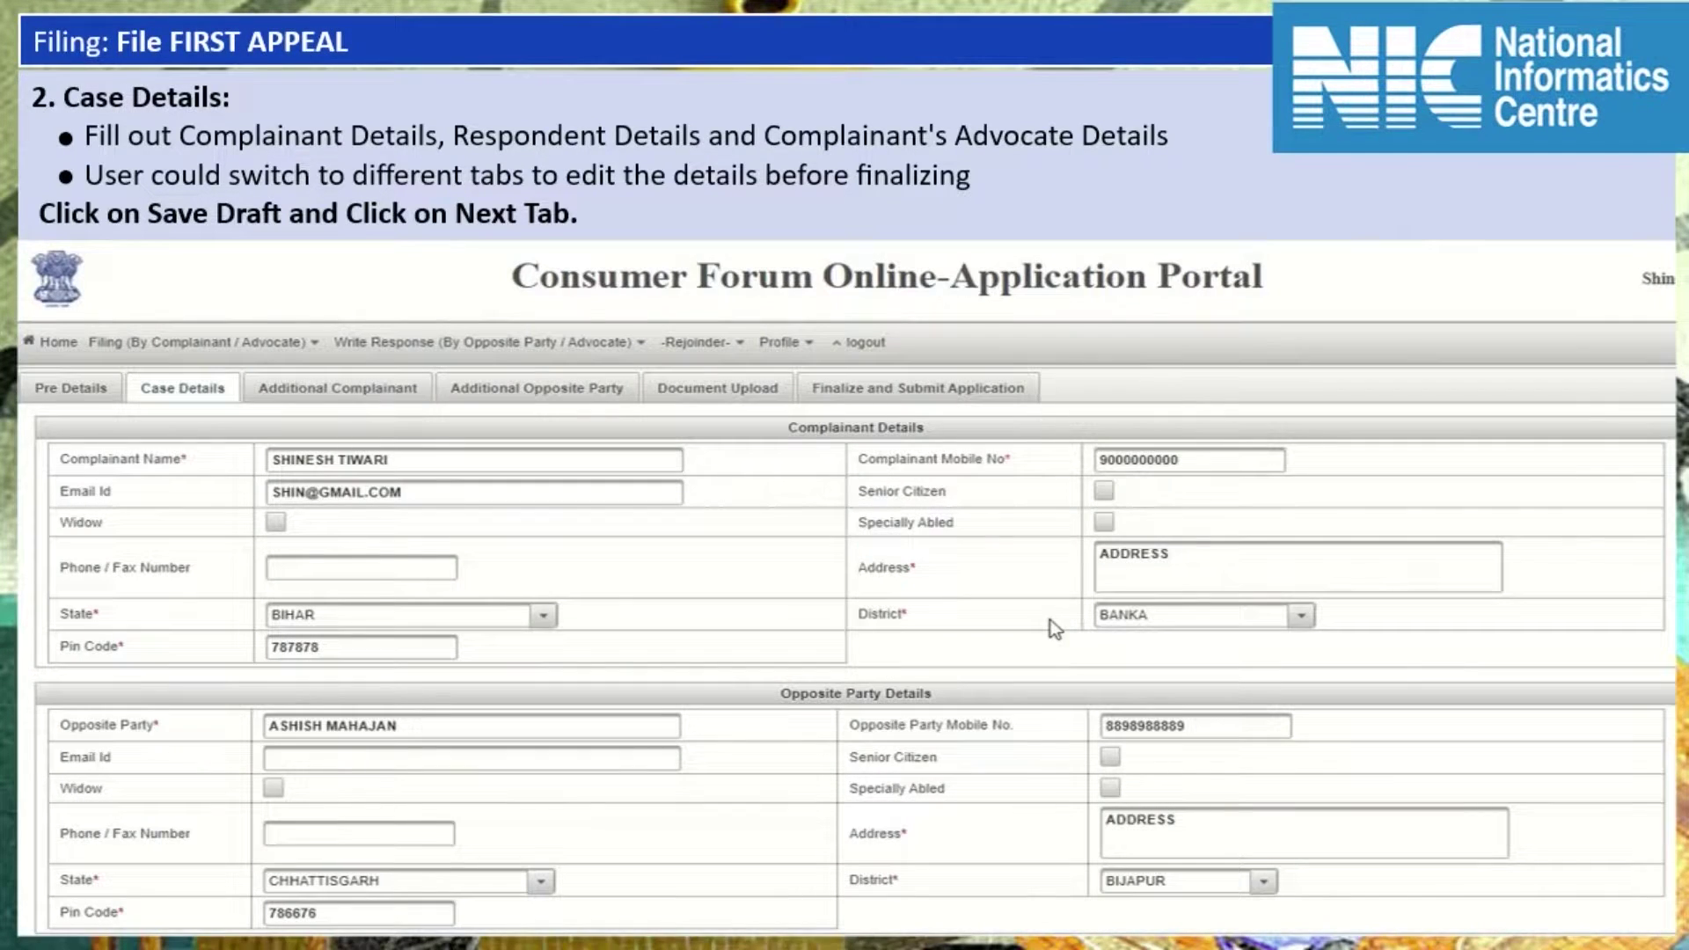
{"action": "left_click", "coordinate": [318, 396]}
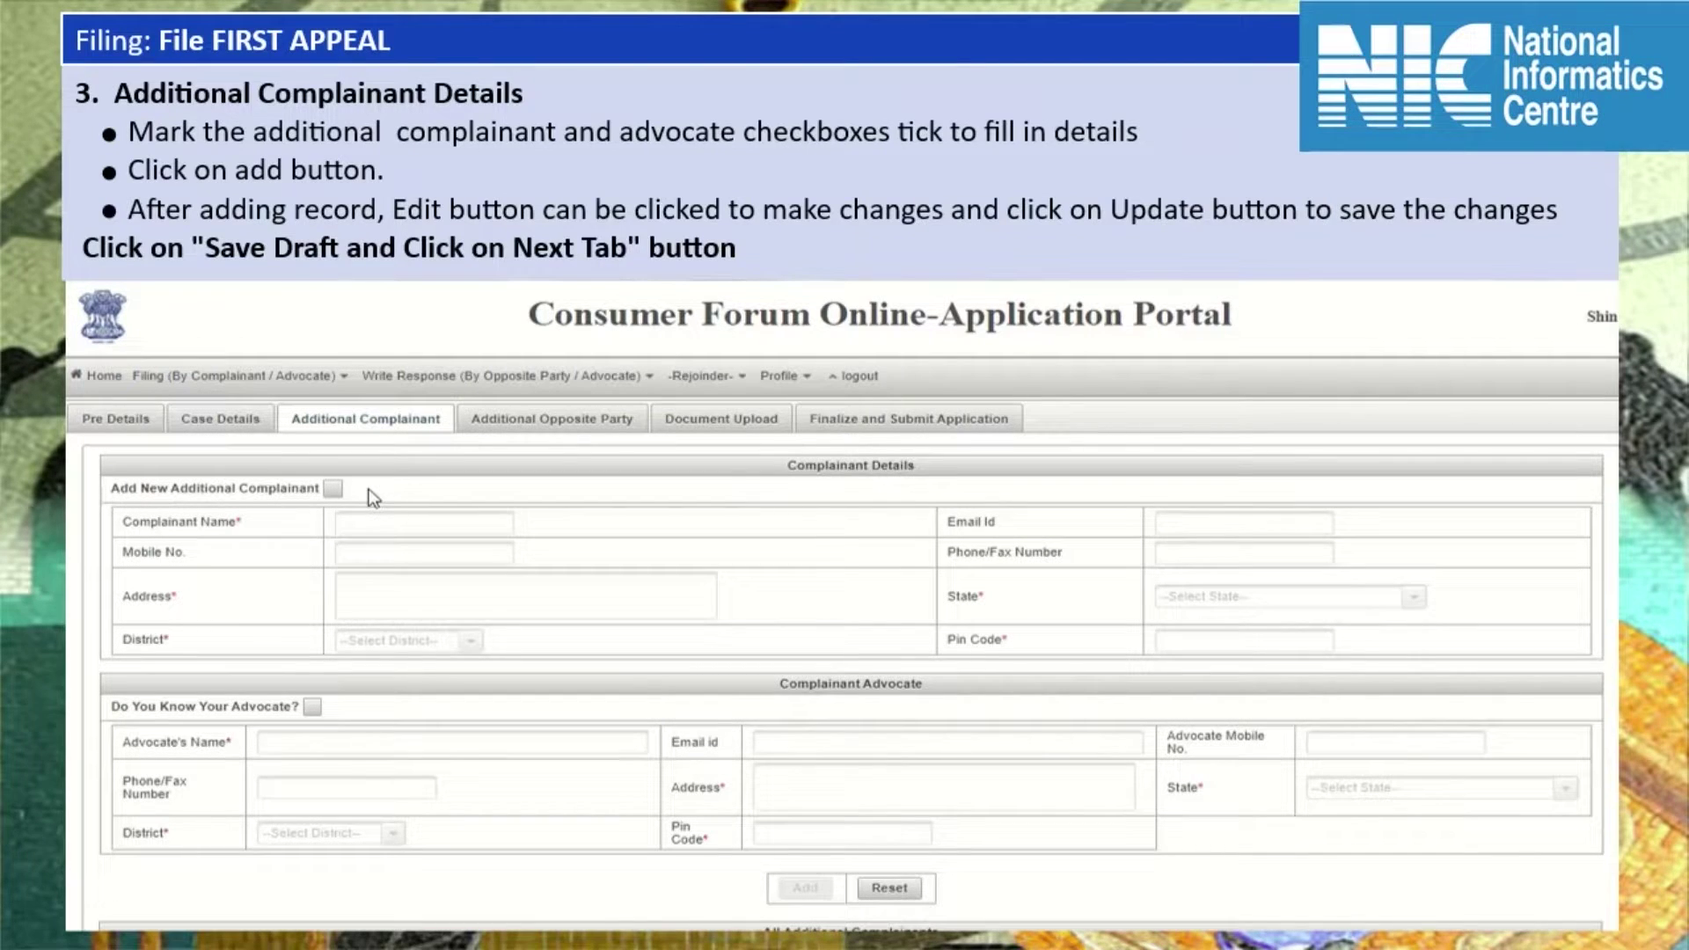
Start a new additional complainant and enter their name and address.
{"action": "left_click", "coordinate": [334, 490]}
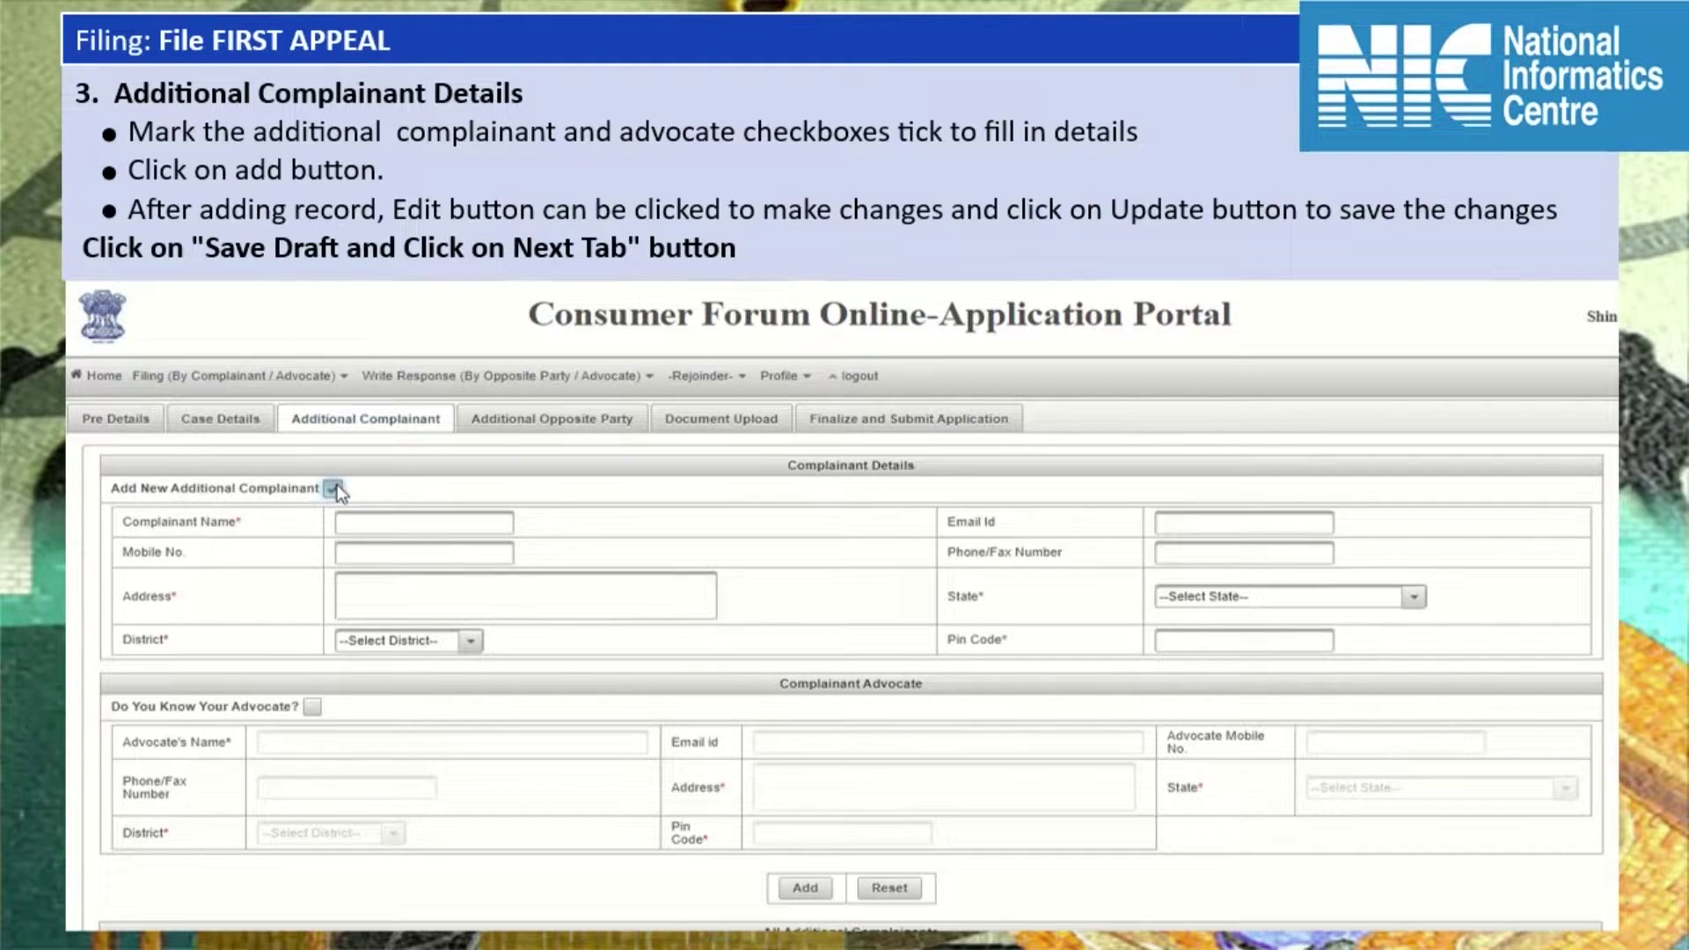
{"action": "left_click", "coordinate": [391, 526]}
{"action": "key", "text": "Tab"}
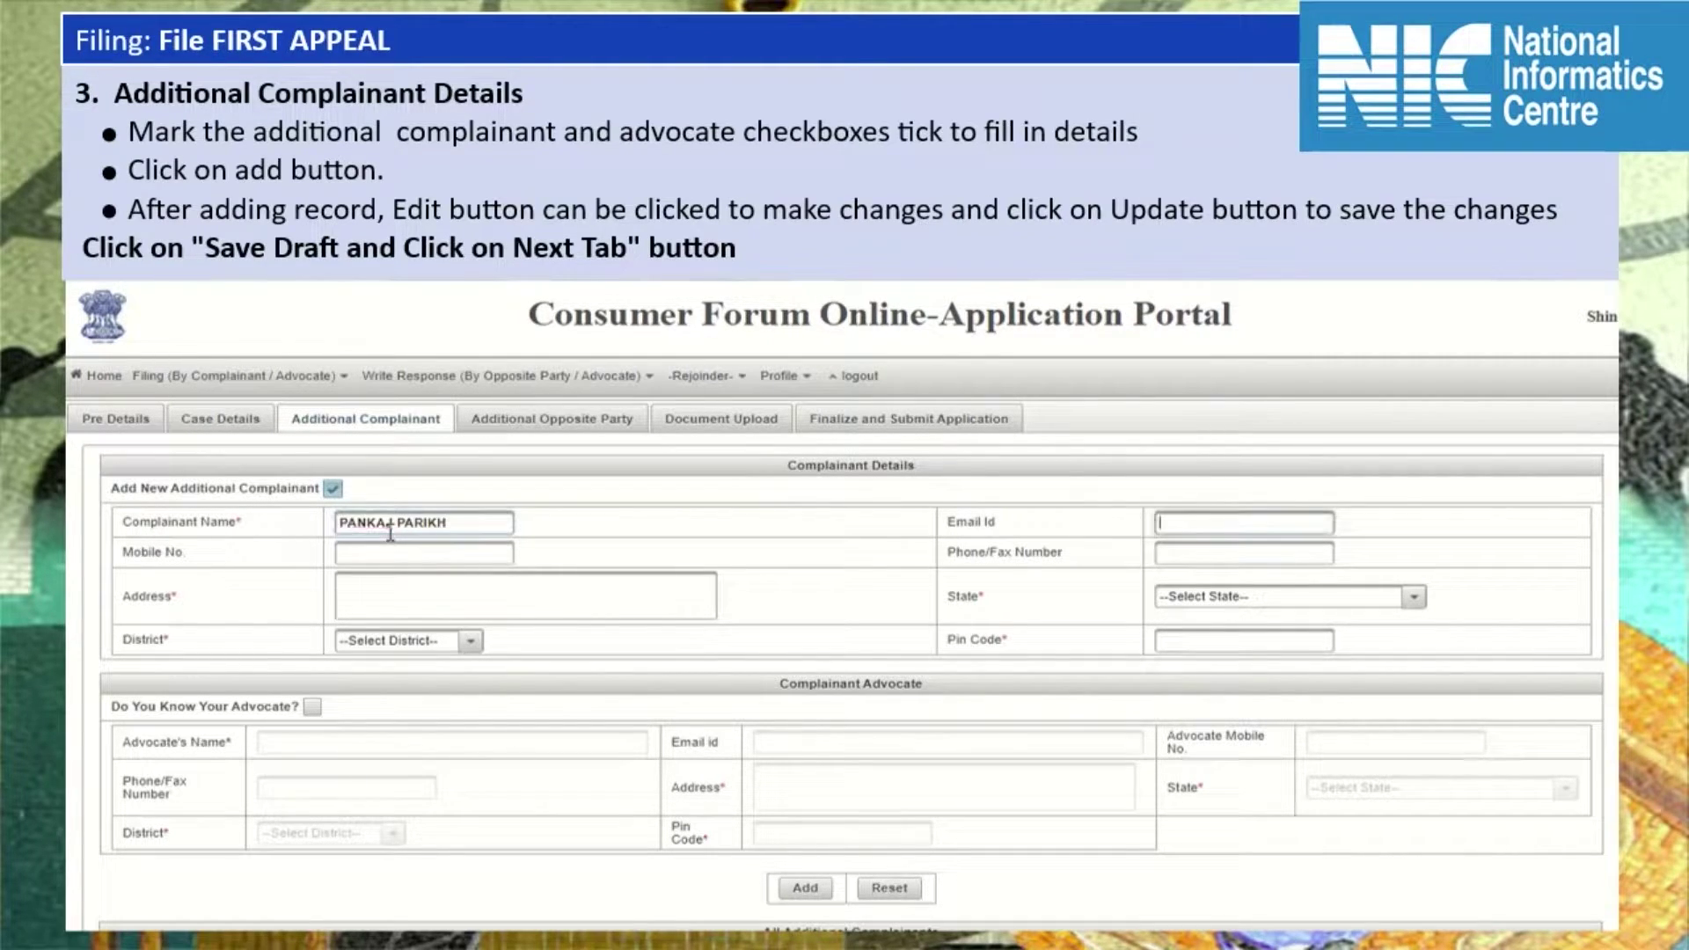
{"action": "key", "text": "Tab"}
{"action": "key", "text": "Tab"}
{"action": "key", "text": "Tab"}
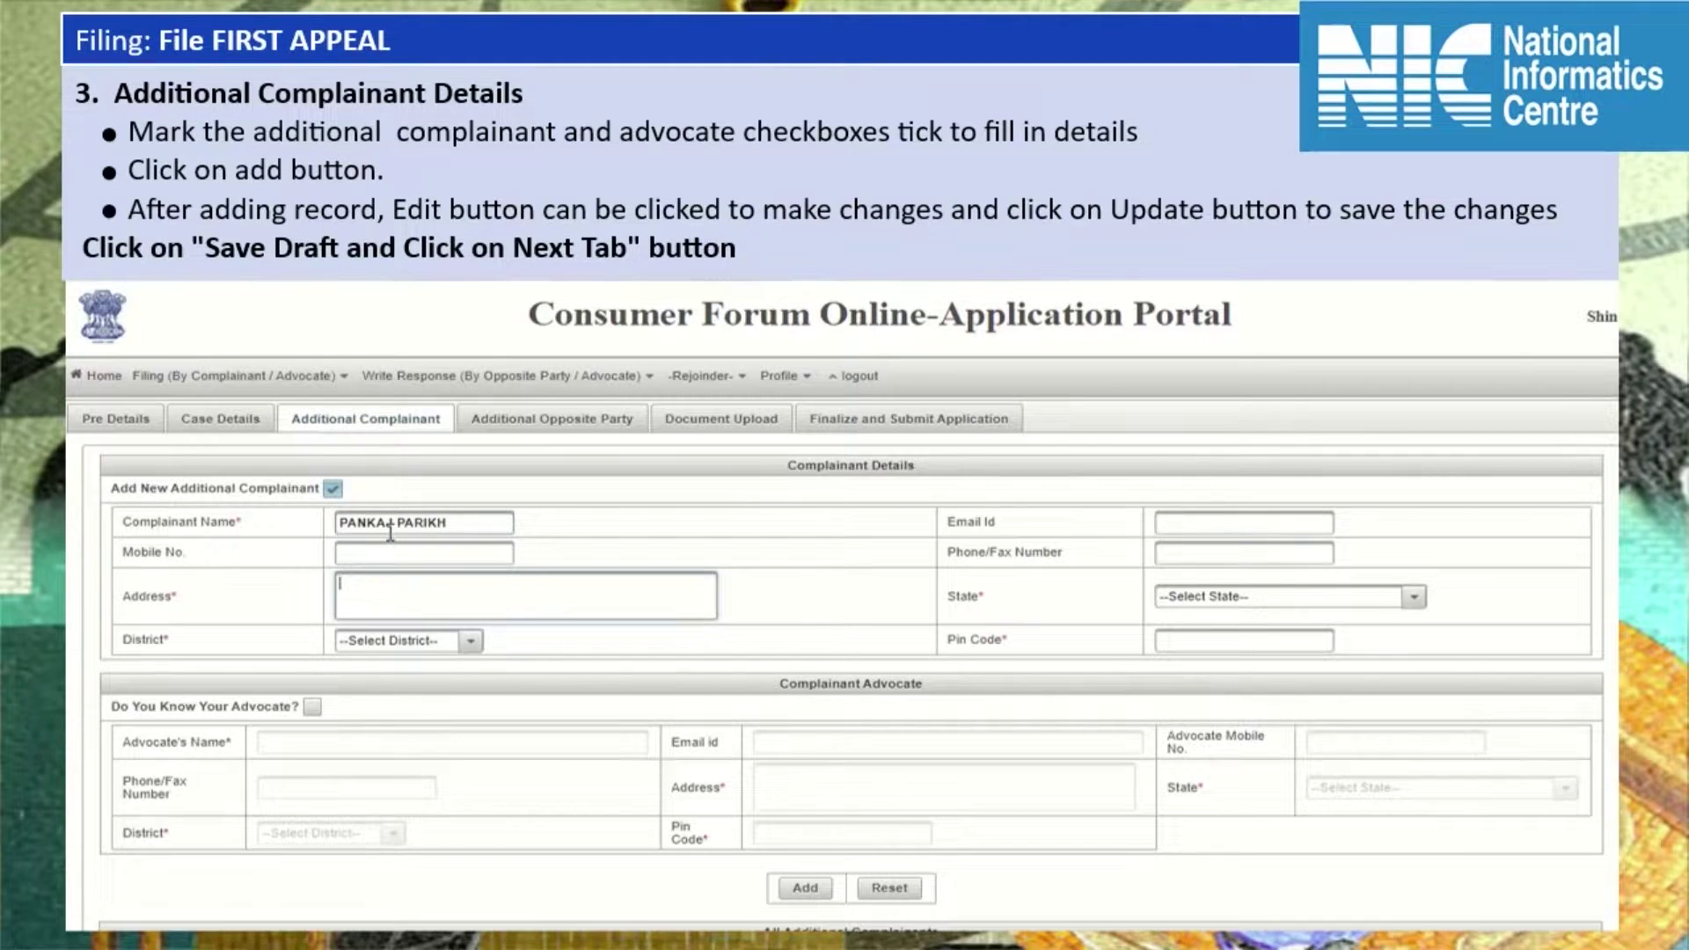
{"action": "type", "text": "ADRESS"}
Set the additional complainant's state to ANDHRA PRADESH, district EAST GODAVARI, and enter the pin code.
{"action": "key", "text": "Tab"}
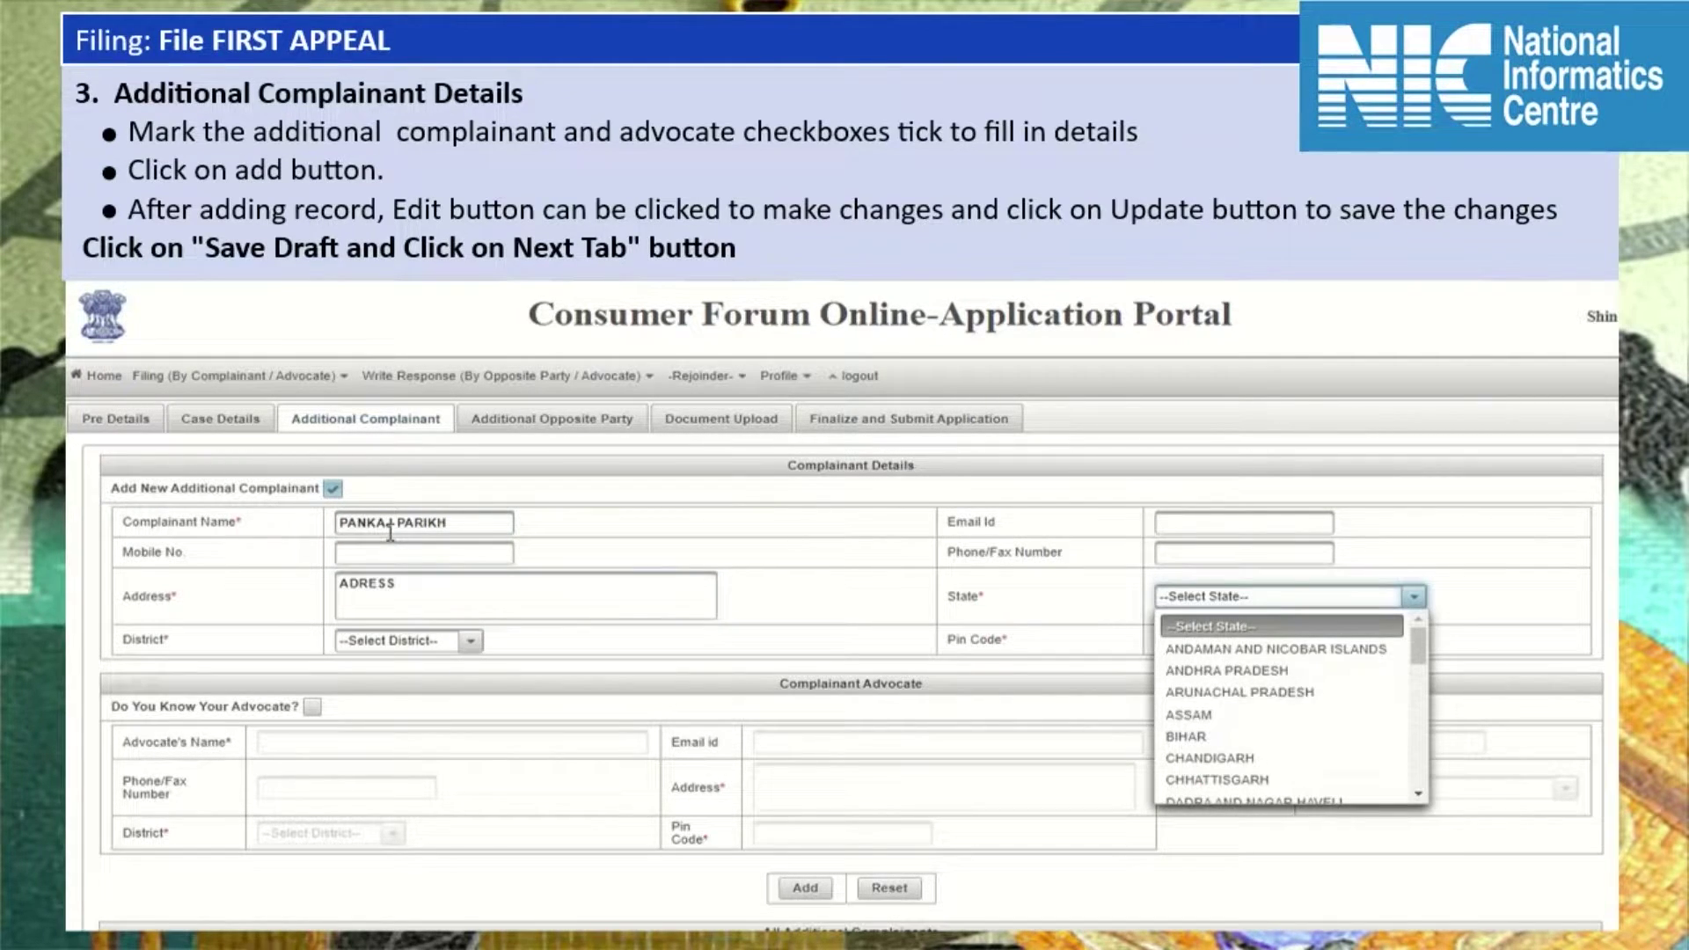
{"action": "key", "text": "Down"}
{"action": "key", "text": "Down"}
{"action": "key", "text": "Return"}
{"action": "key", "text": "Tab"}
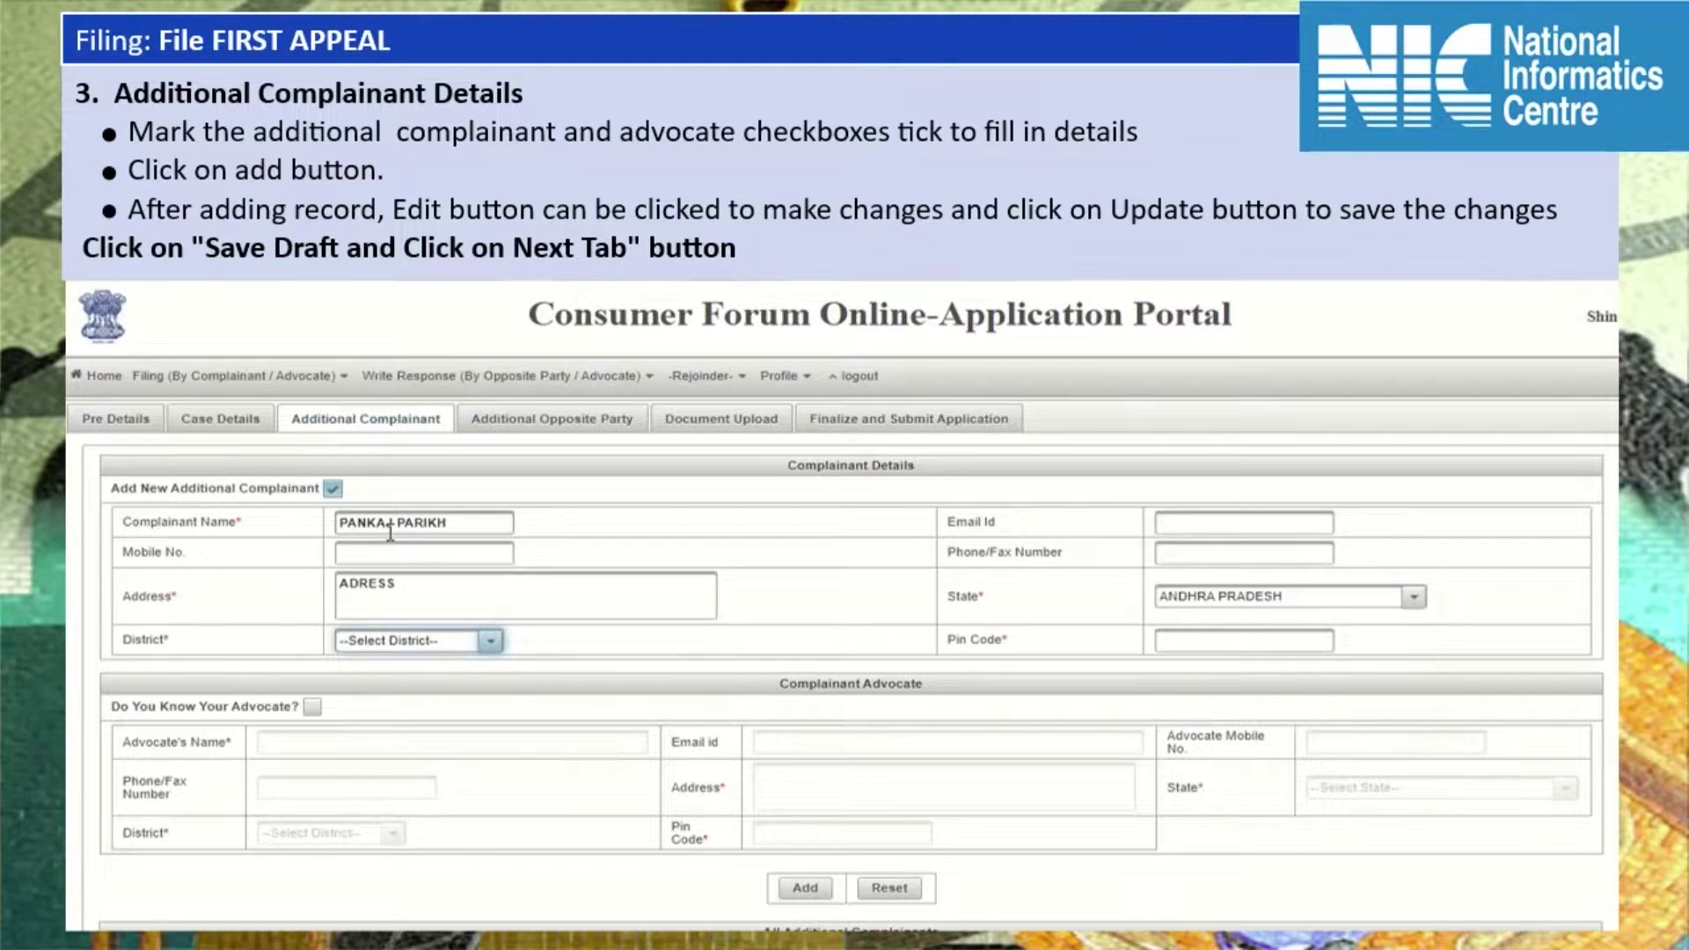
{"action": "key", "text": "alt+Down"}
{"action": "key", "text": "Down"}
{"action": "key", "text": "Down"}
{"action": "key", "text": "Down"}
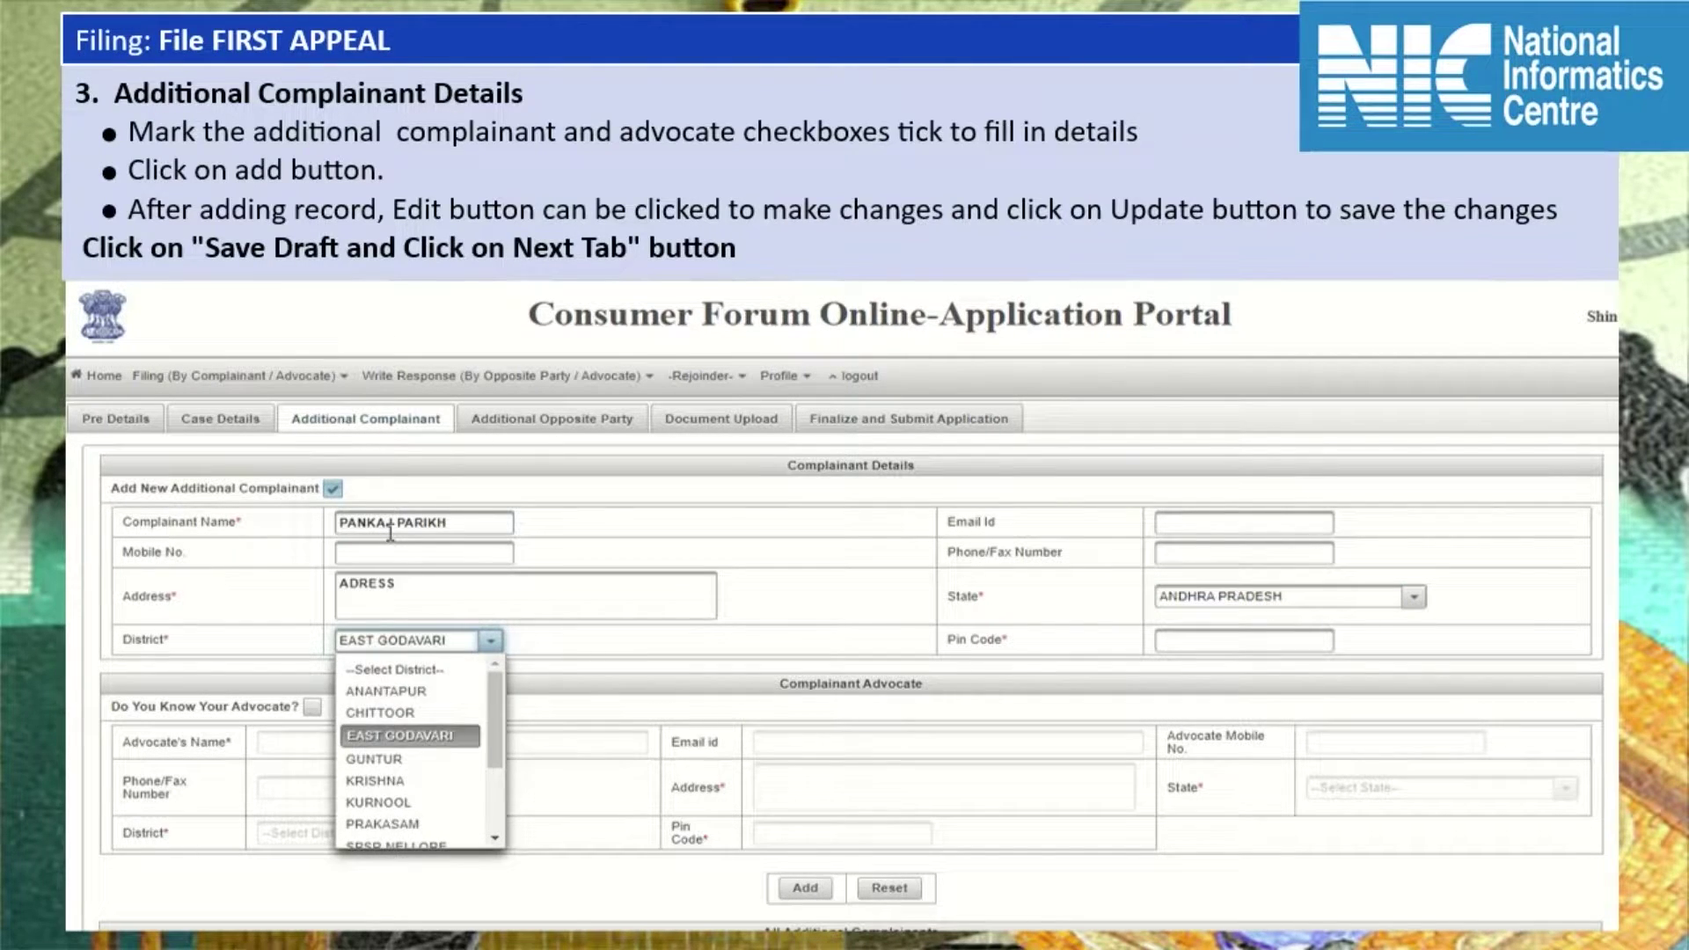
{"action": "key", "text": "Return"}
{"action": "key", "text": "Tab"}
{"action": "type", "text": "788666"}
{"action": "key", "text": "Tab"}
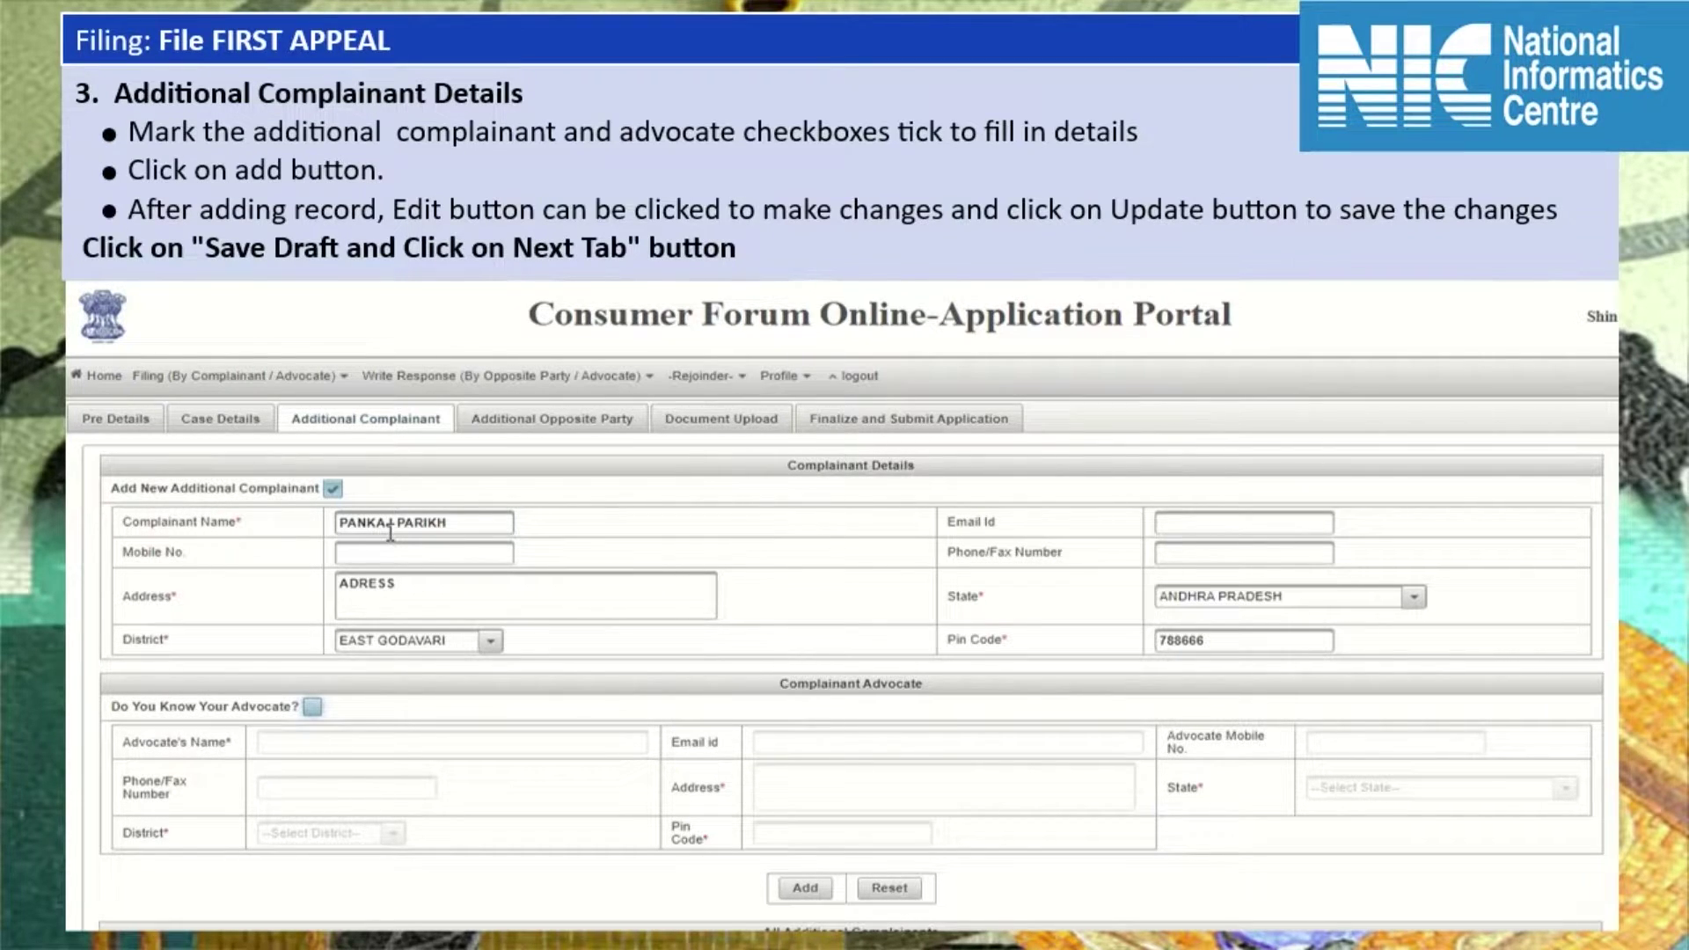
Mark the advocate as known and enter their name, address and state ANDAMAN AND NICOBAR ISLANDS.
{"action": "key", "text": "space"}
{"action": "key", "text": "Tab"}
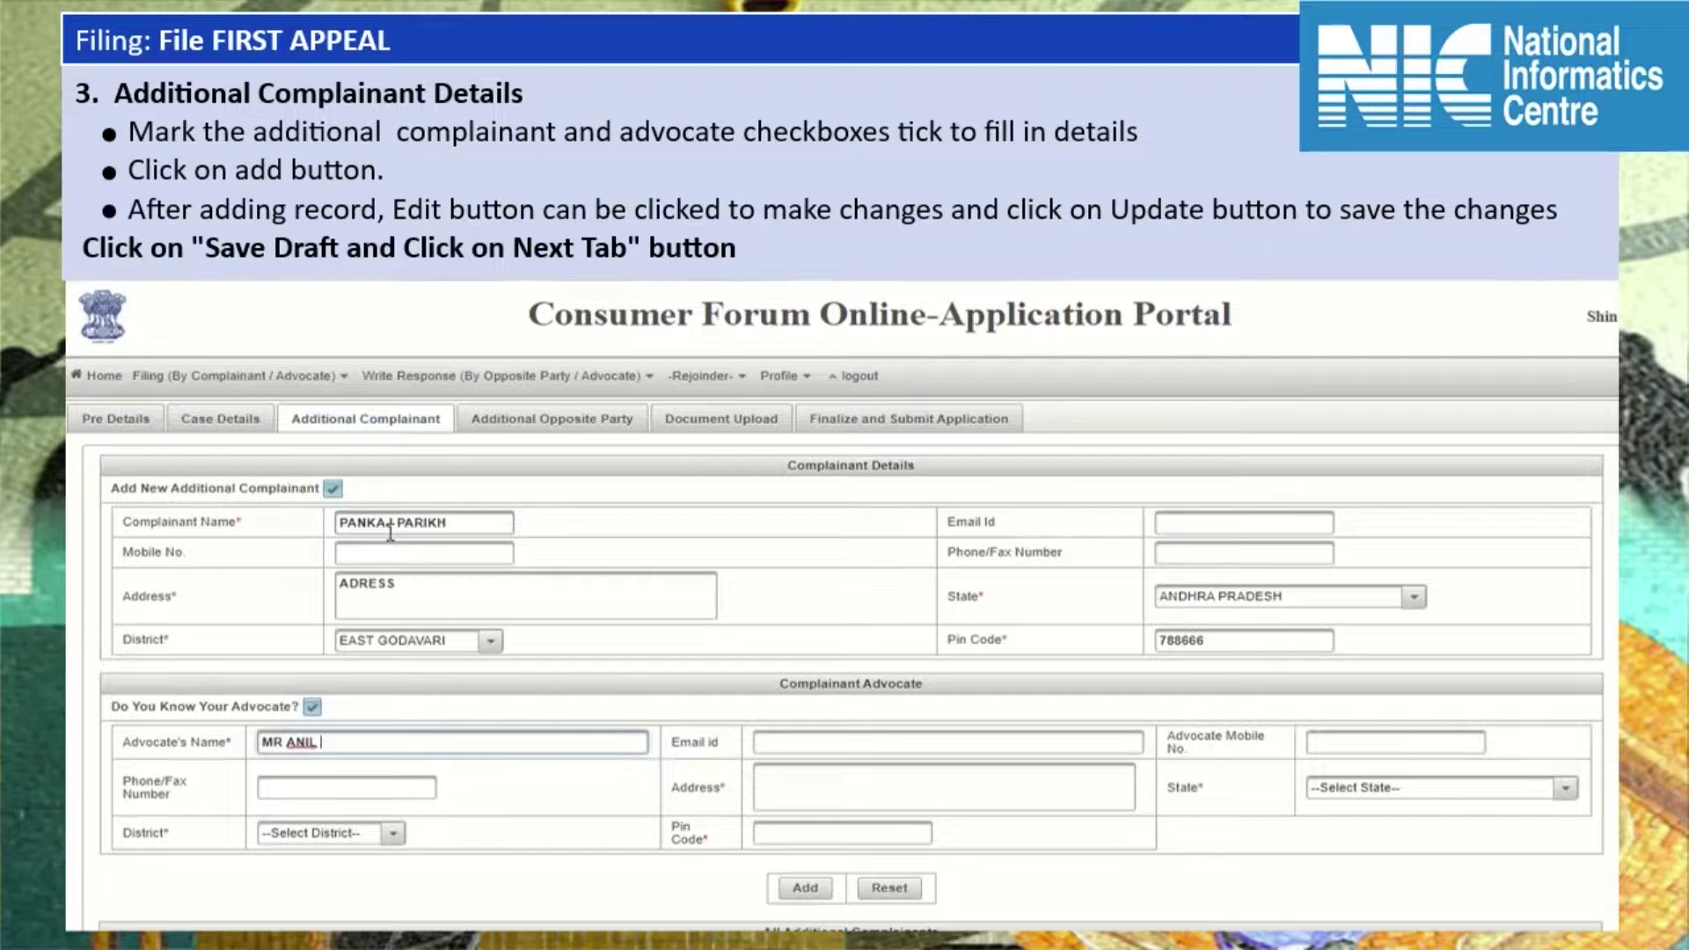
{"action": "key", "text": "Tab"}
{"action": "type", "text": "ADDRESS"}
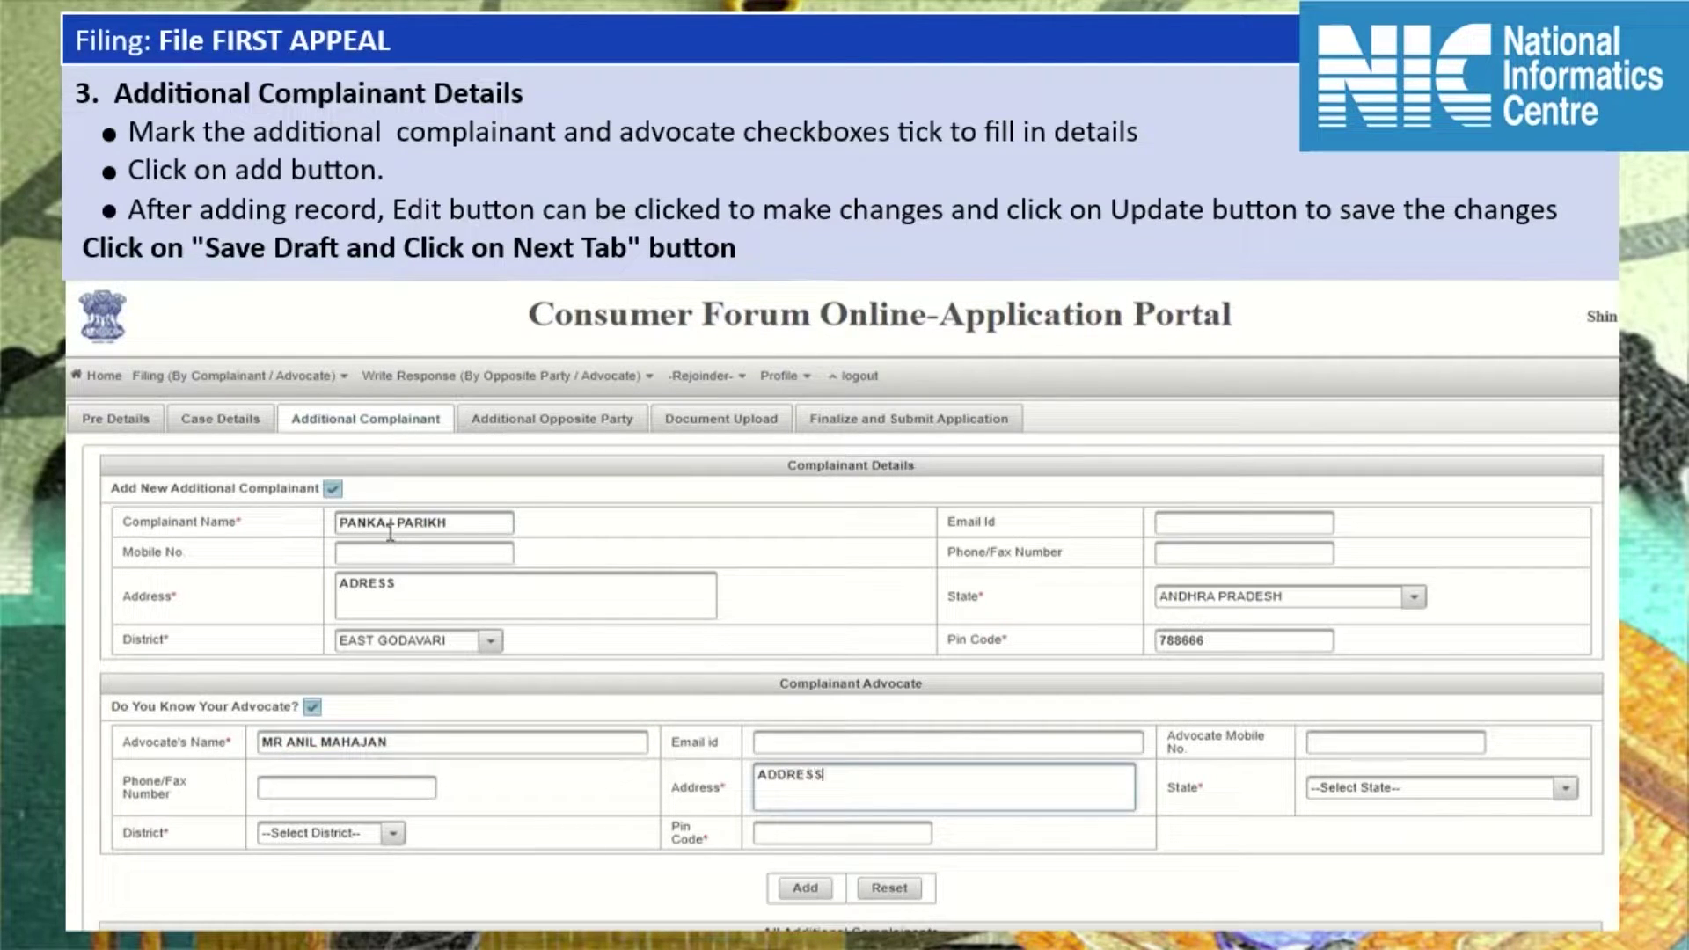
{"action": "key", "text": "Tab"}
{"action": "key", "text": "Down"}
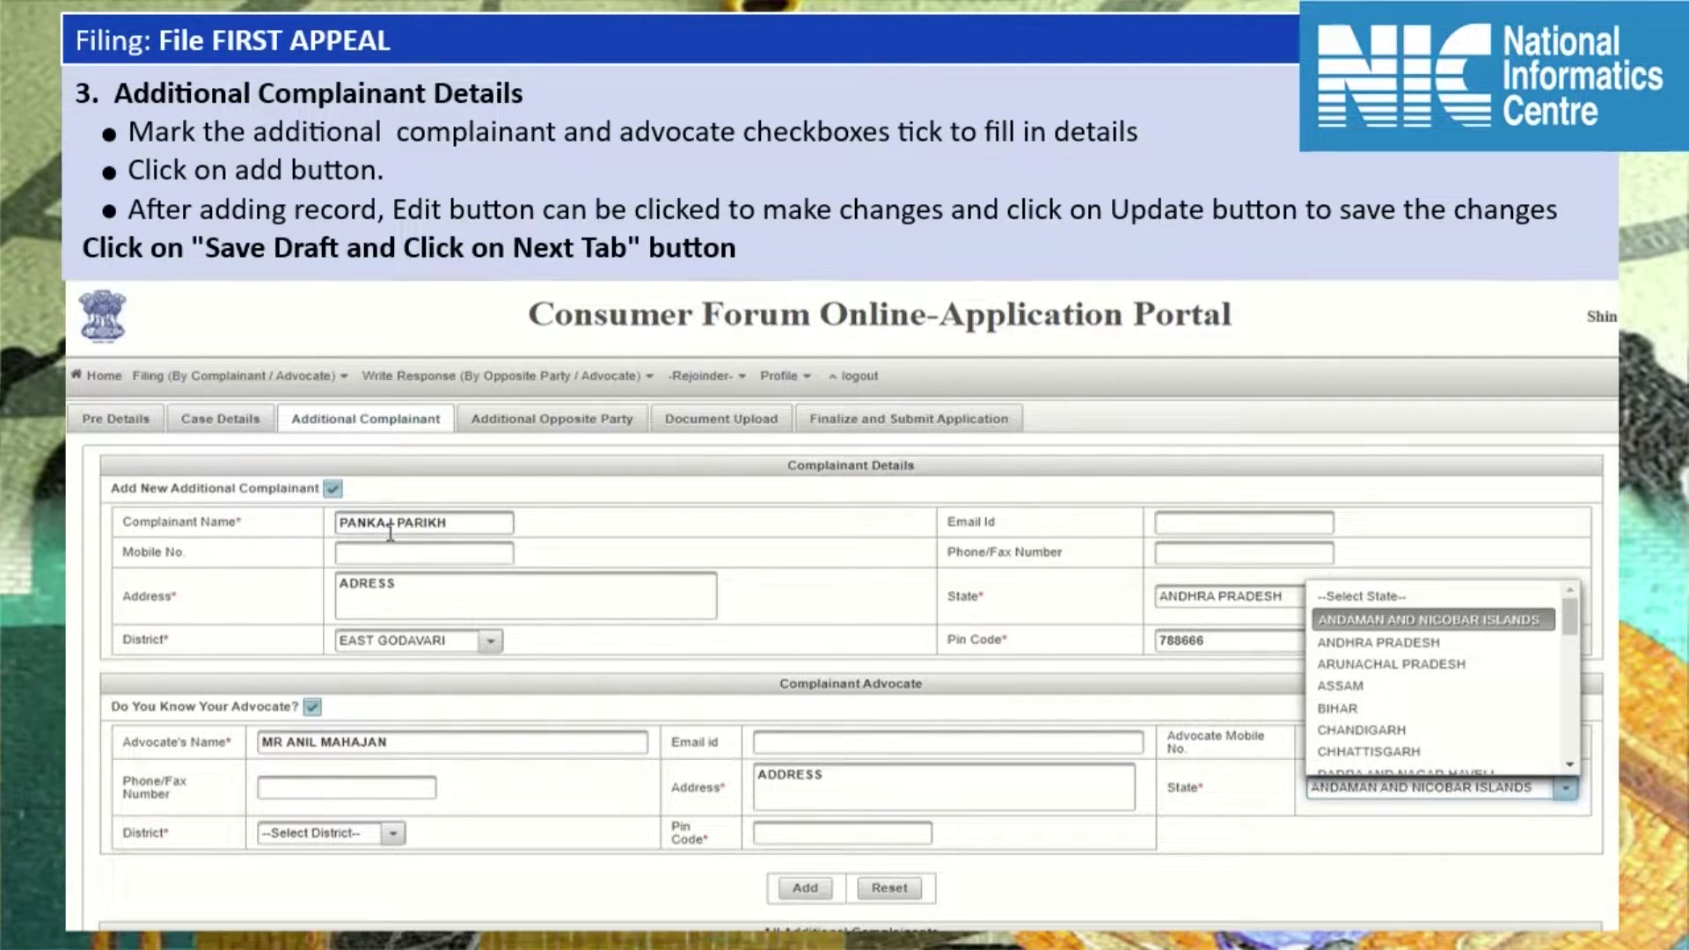
{"action": "key", "text": "Return"}
{"action": "key", "text": "Tab"}
Set the advocate's district to NICOBARS, pick the suggested pin code, and add the record.
{"action": "key", "text": "Down"}
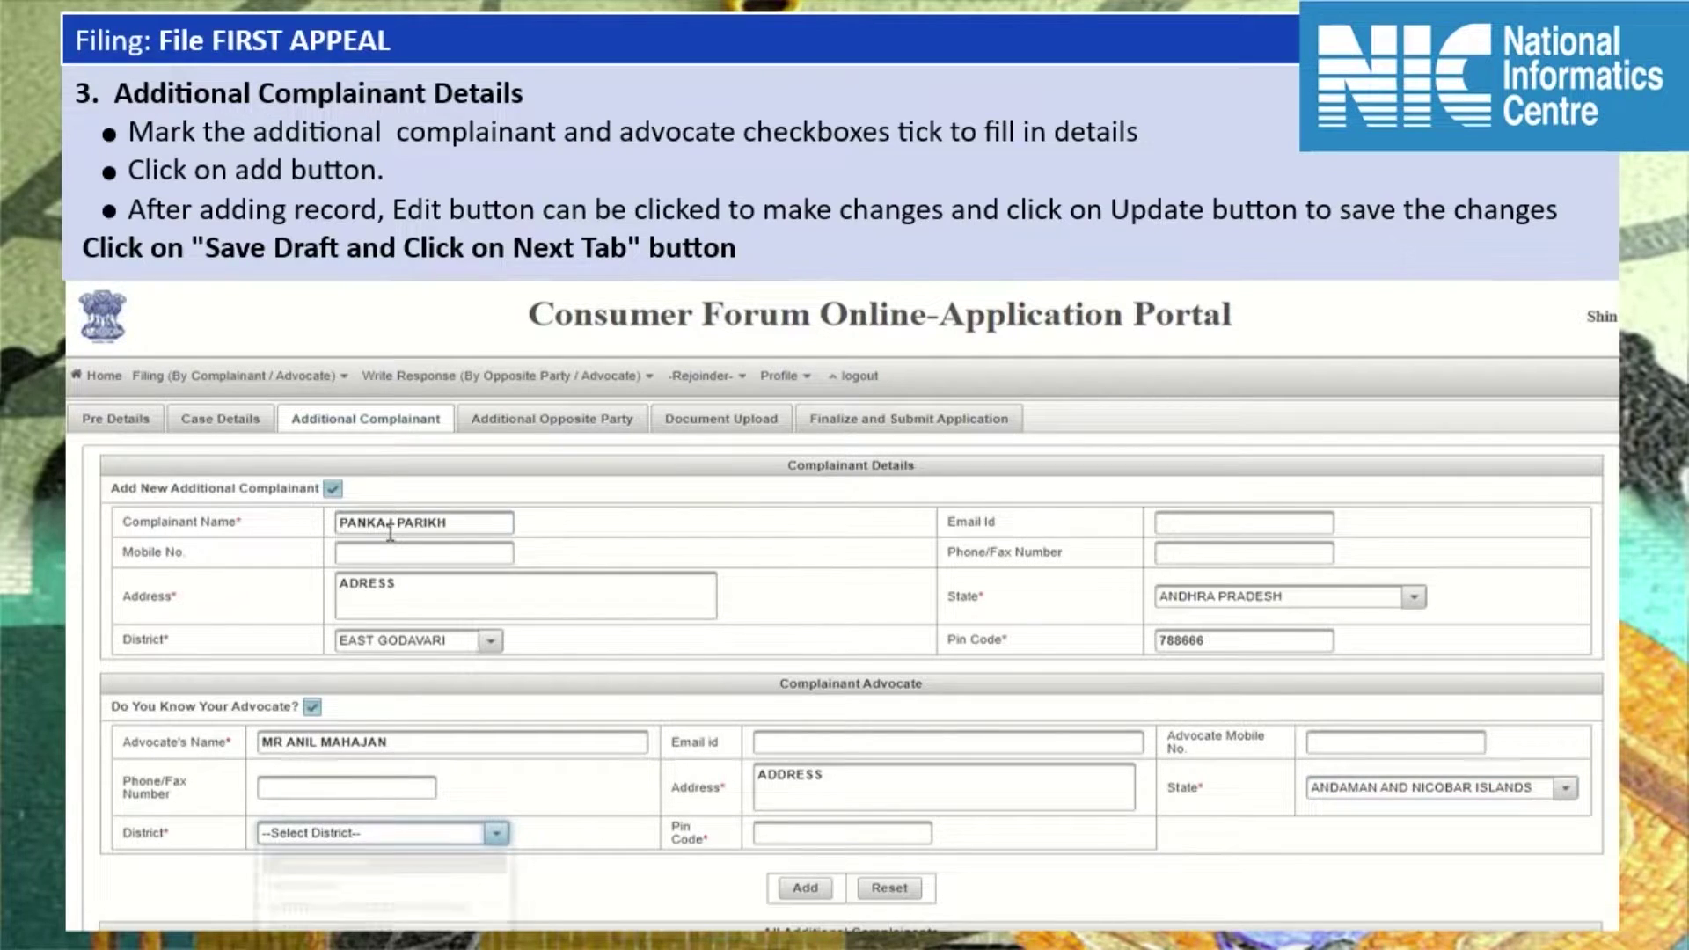
{"action": "key", "text": "Down"}
{"action": "key", "text": "Return"}
{"action": "key", "text": "Tab"}
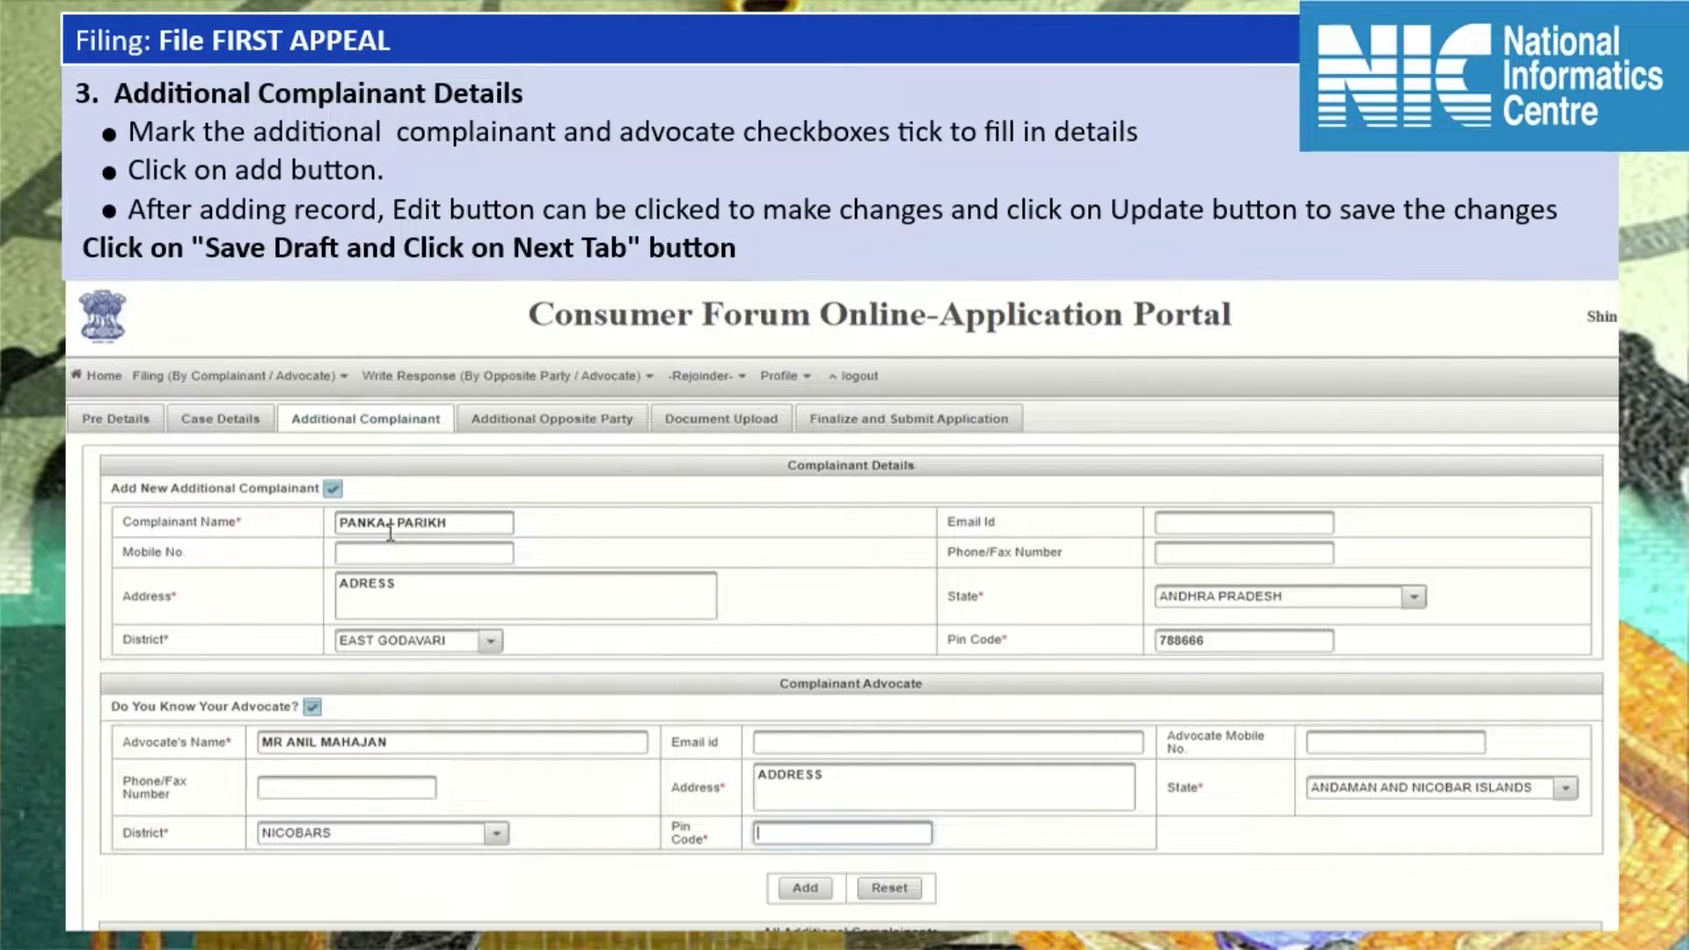
{"action": "type", "text": "787"}
{"action": "key", "text": "Down"}
{"action": "key", "text": "Return"}
{"action": "scroll", "coordinate": [390, 532], "scroll_direction": "down", "scroll_amount": 1}
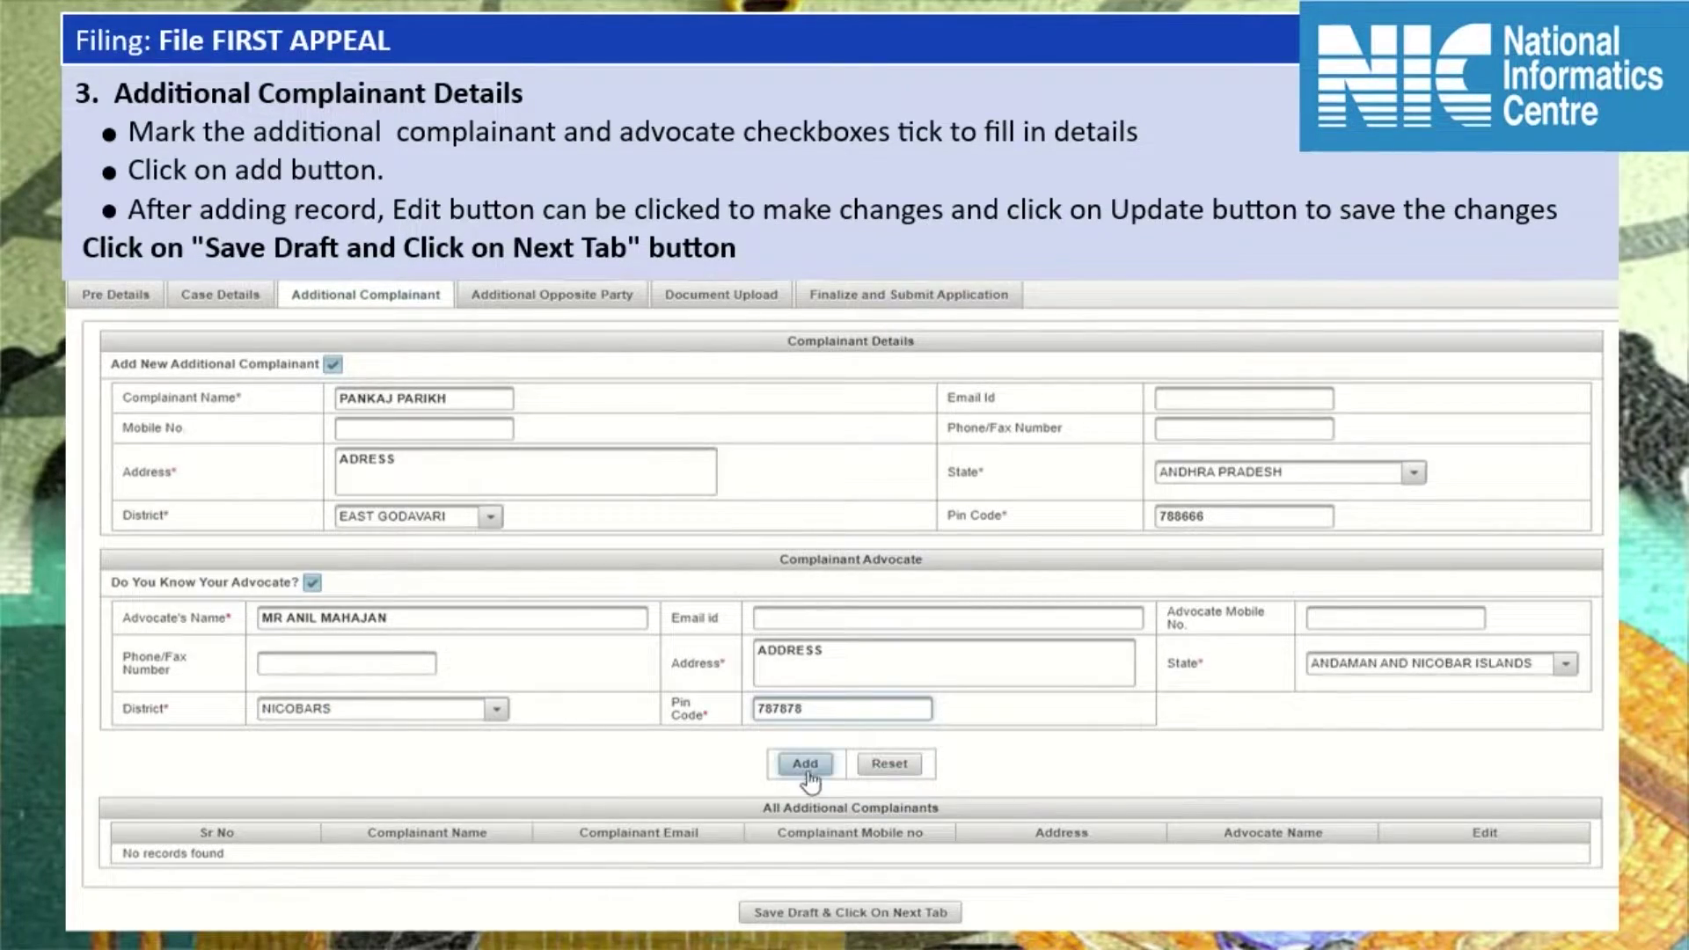
{"action": "left_click", "coordinate": [808, 773]}
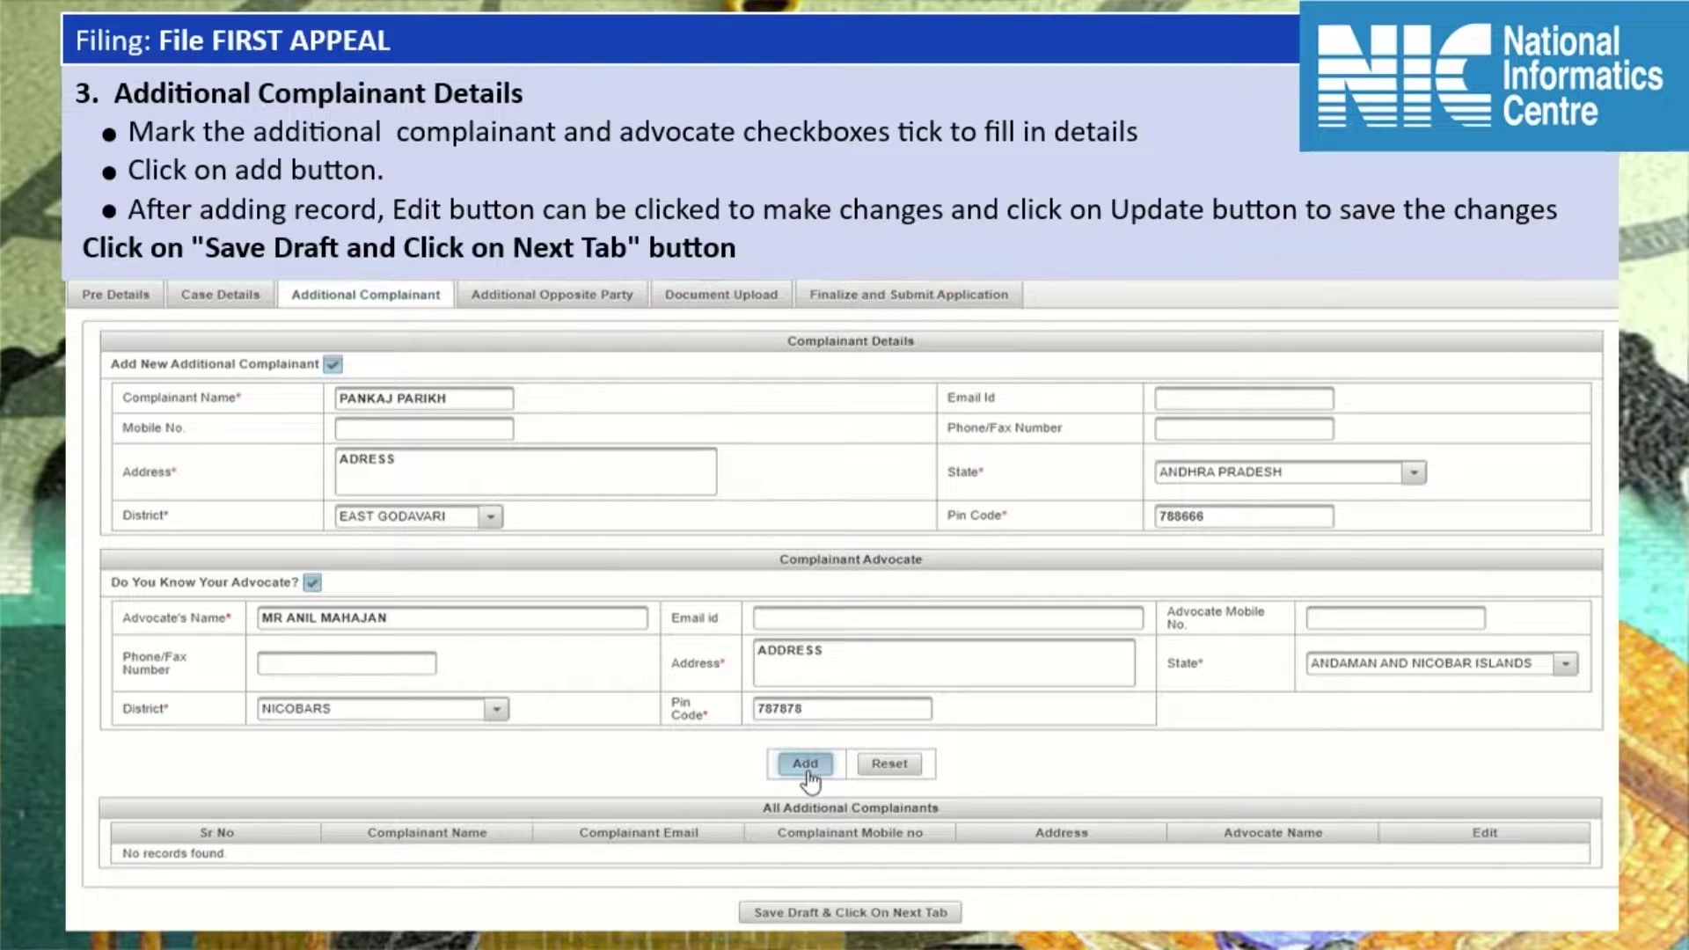